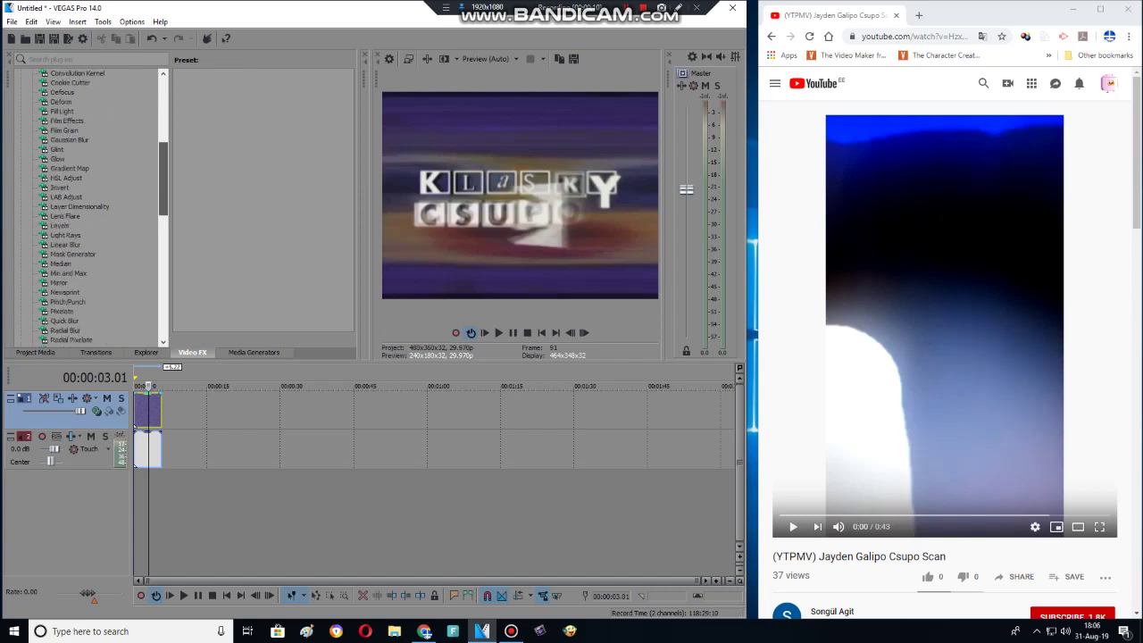
Apply HSL Adjust Invert Color with hue 0.780 to the logo clip, then open its Audio Event FX.
{"action": "key", "text": "Left"}
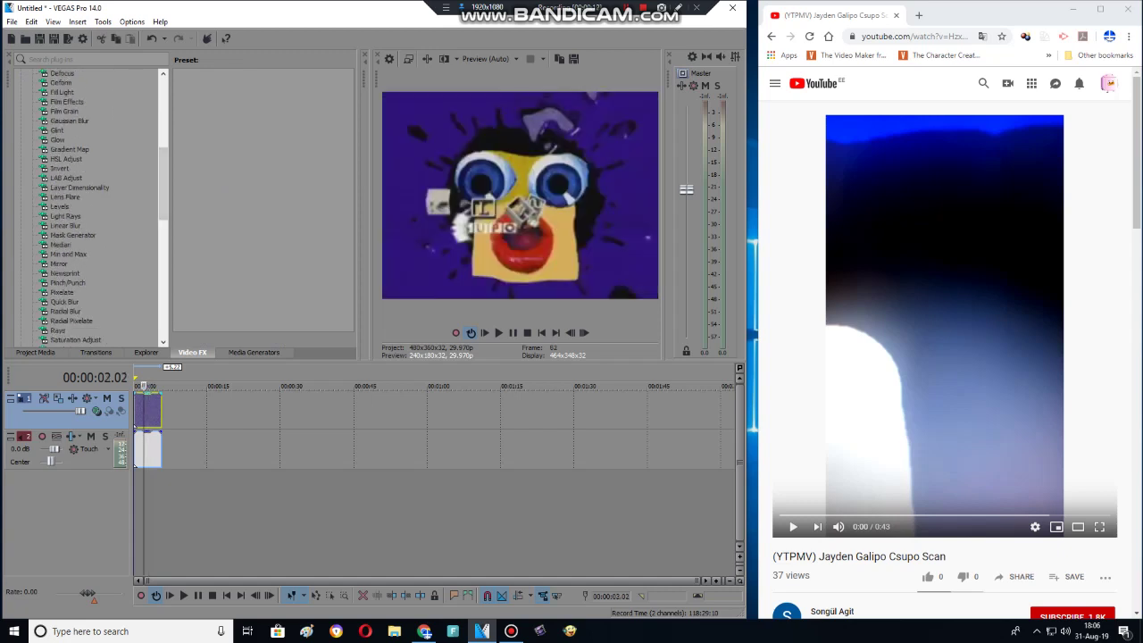
{"action": "left_click", "coordinate": [207, 160]}
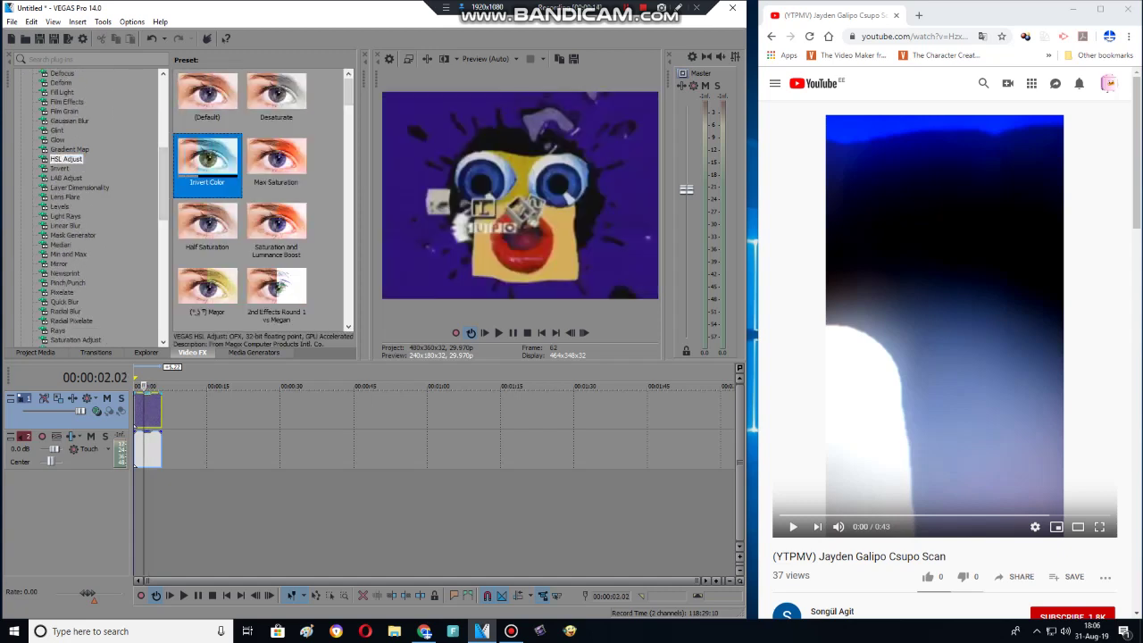
{"action": "left_click_drag", "start_coordinate": [135, 425], "coordinate": [143, 415]}
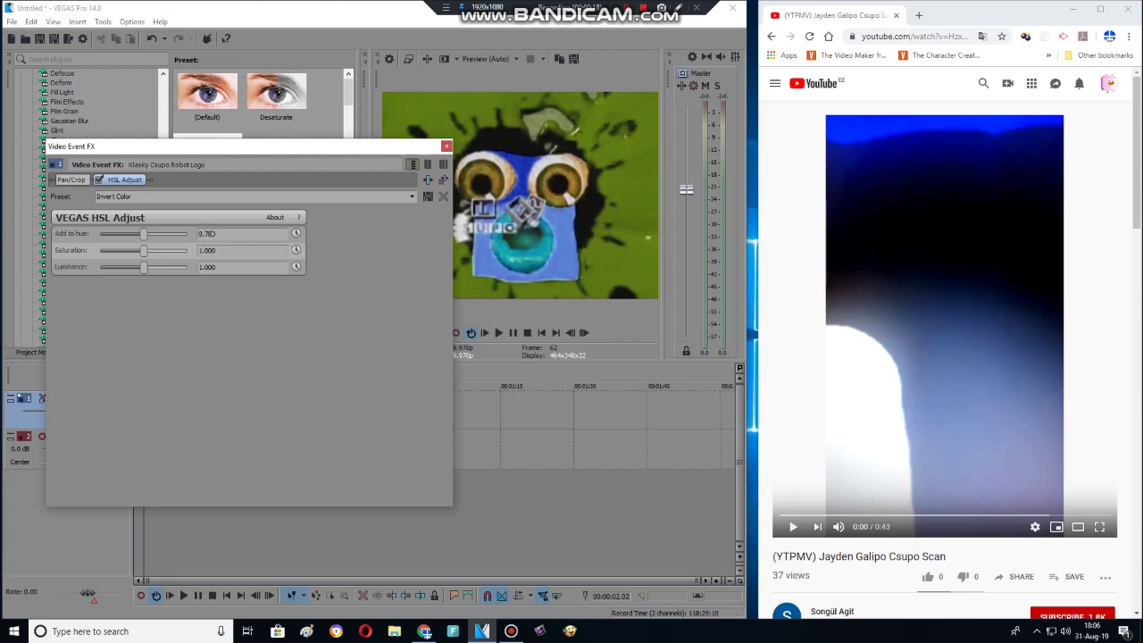
{"action": "key", "text": "Return"}
{"action": "left_click", "coordinate": [447, 145]}
{"action": "right_click", "coordinate": [157, 52]}
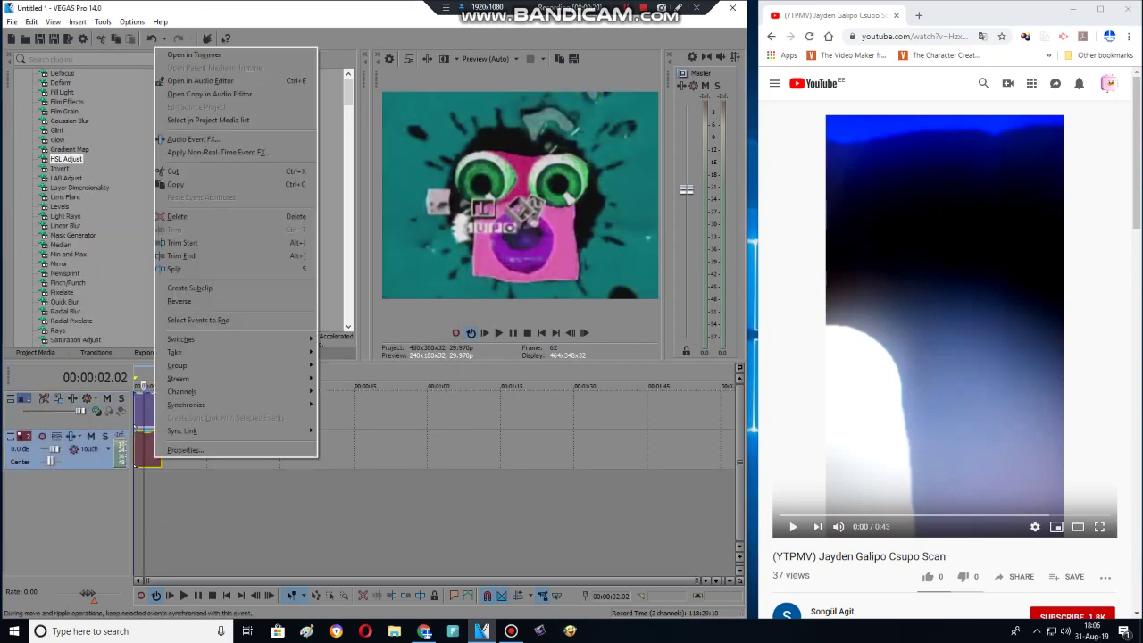
{"action": "left_click", "coordinate": [206, 134]}
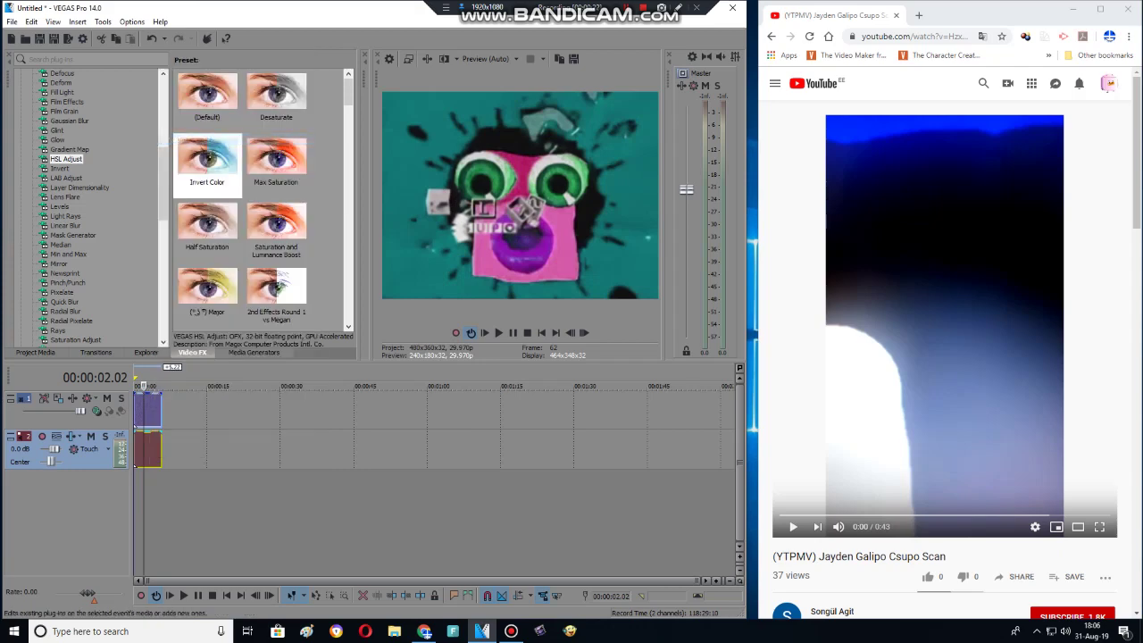
{"action": "key", "text": "ctrl+t"}
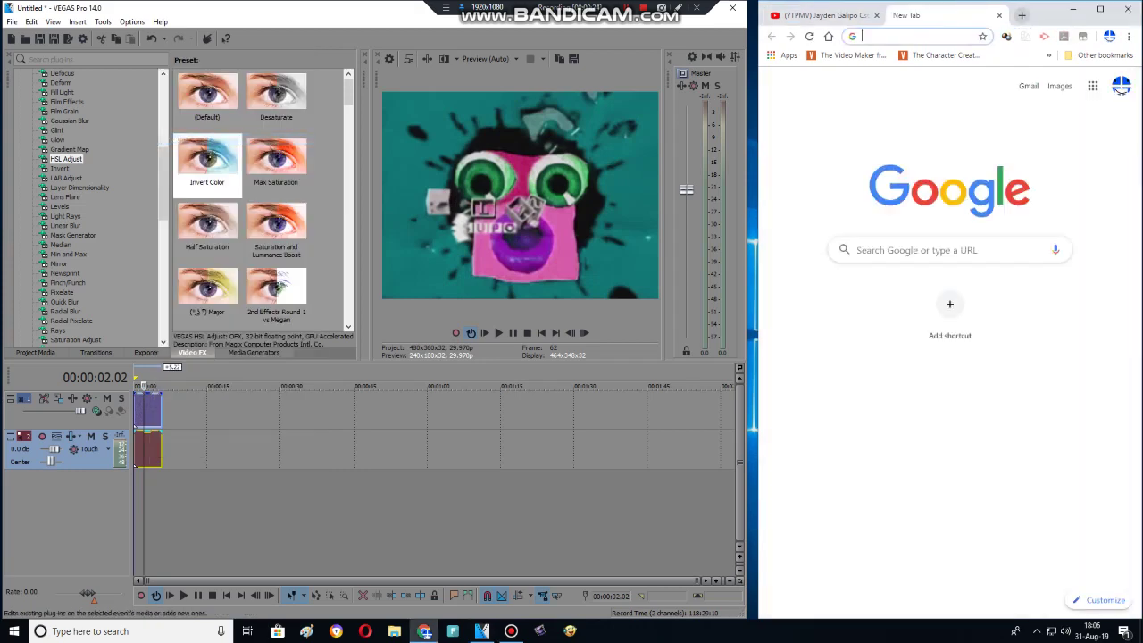
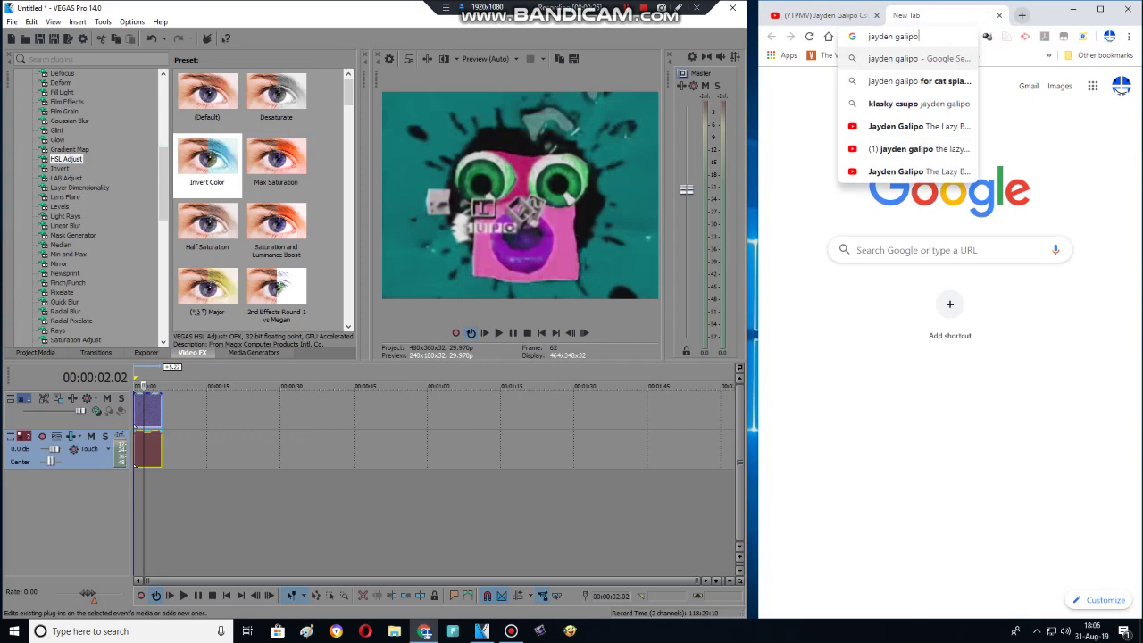
{"action": "key", "text": "Return"}
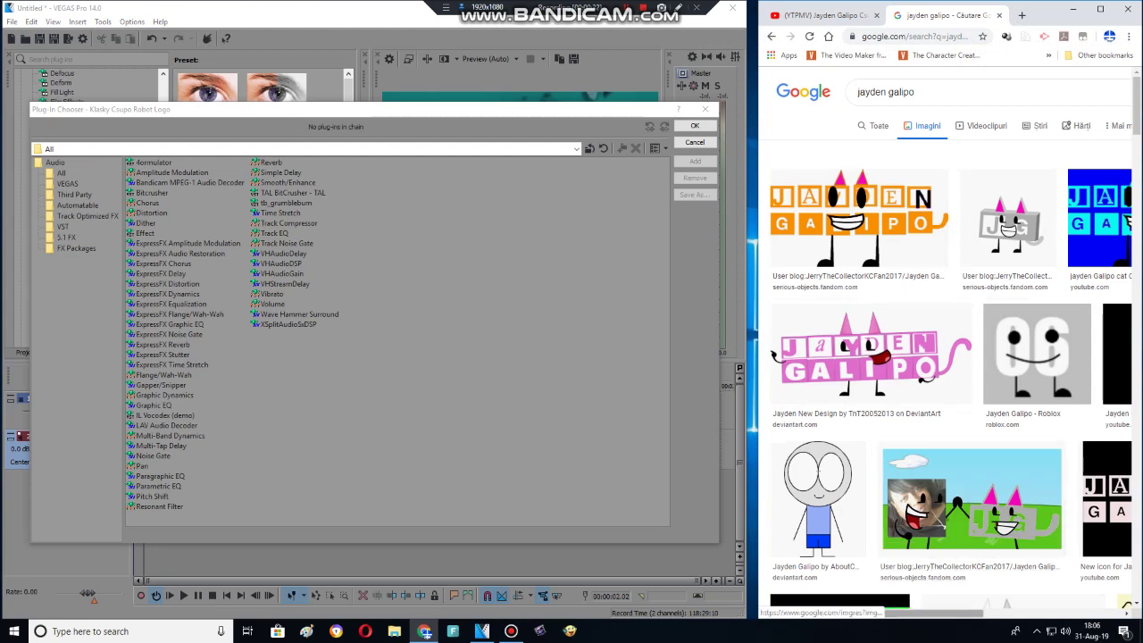
{"action": "scroll", "coordinate": [945, 349], "scroll_direction": "right", "scroll_amount": 5}
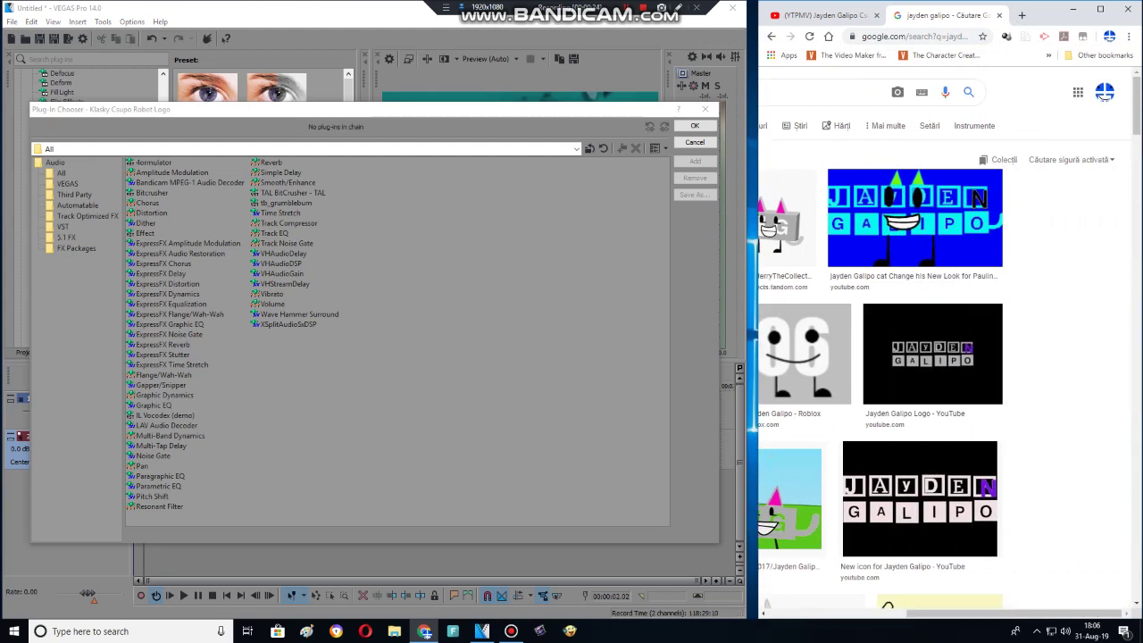
{"action": "scroll", "coordinate": [946, 339], "scroll_direction": "down", "scroll_amount": 4}
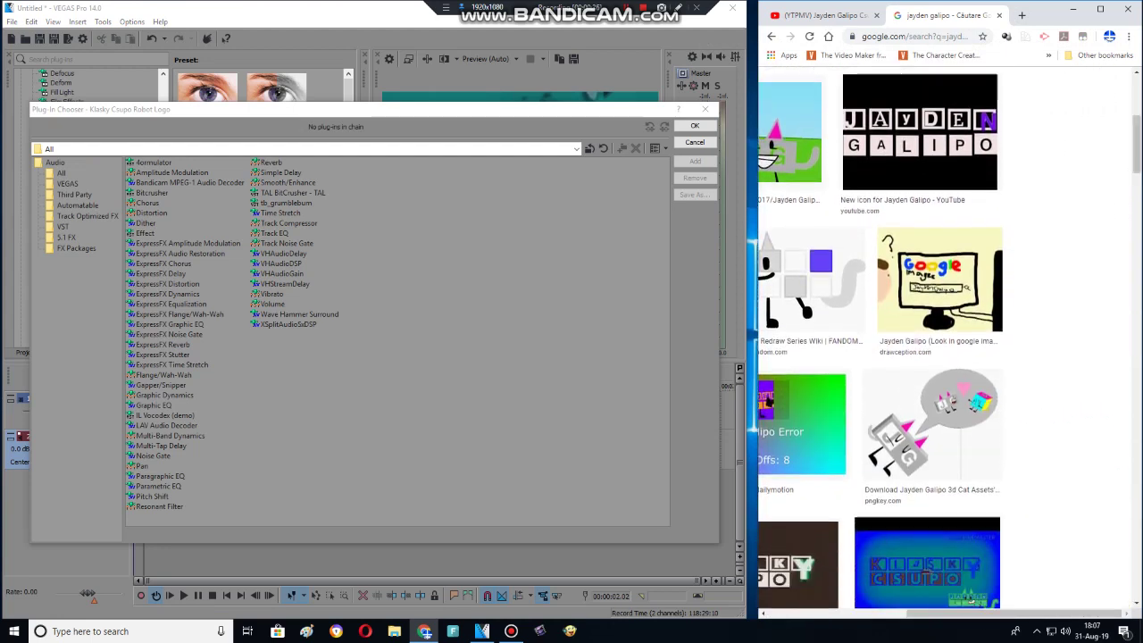
{"action": "scroll", "coordinate": [946, 340], "scroll_direction": "left", "scroll_amount": 5}
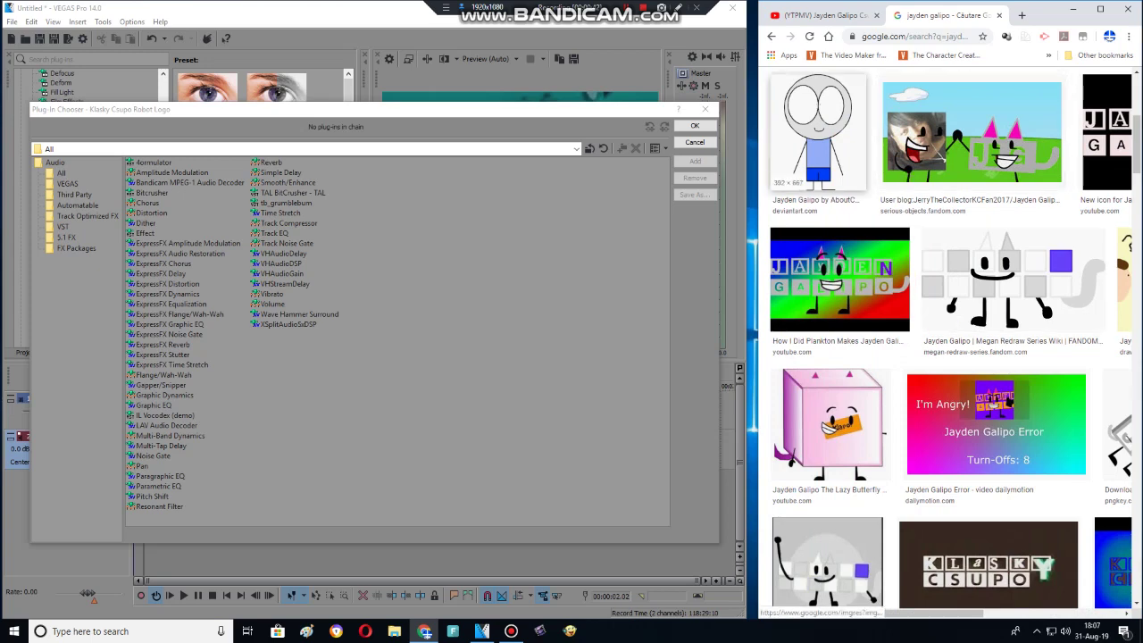
{"action": "scroll", "coordinate": [946, 339], "scroll_direction": "up", "scroll_amount": 4}
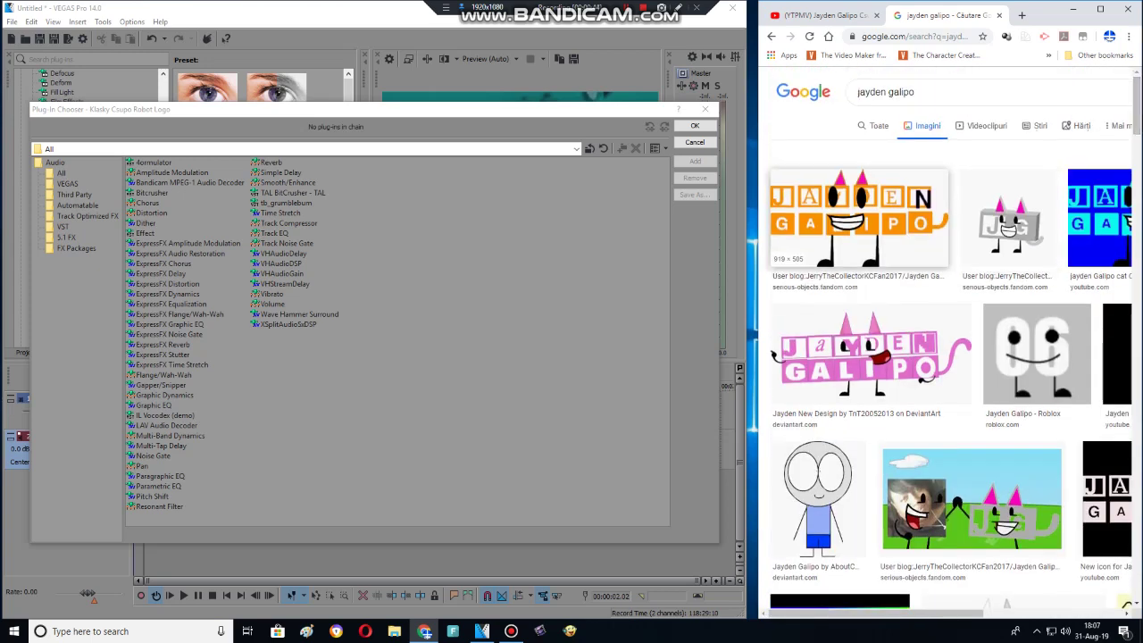
{"action": "right_click", "coordinate": [842, 211]}
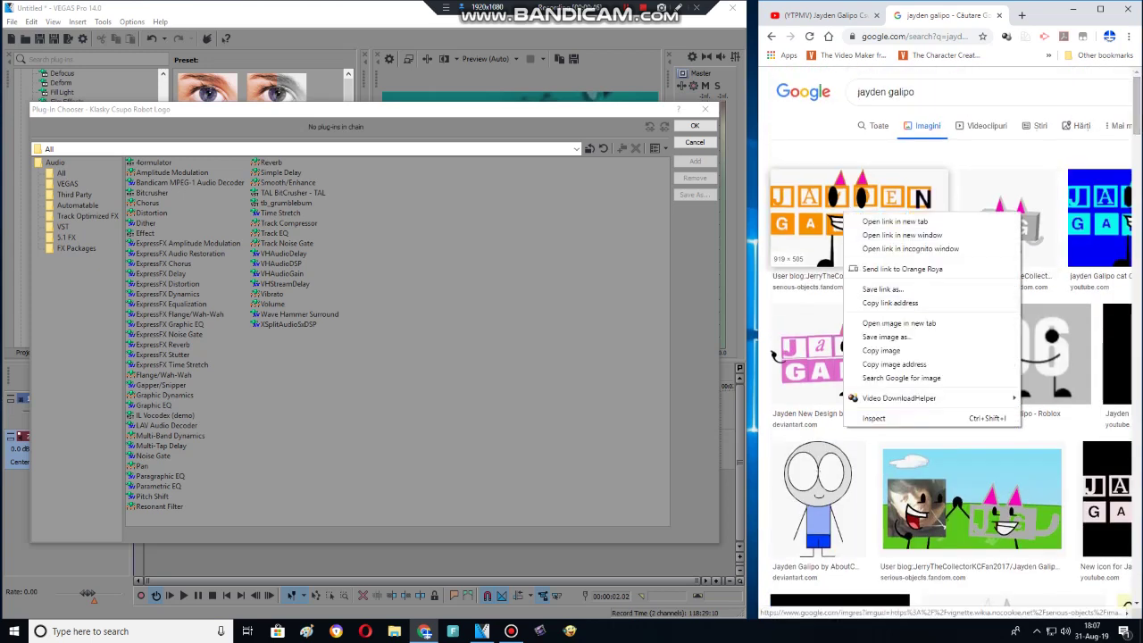
{"action": "left_click", "coordinate": [884, 337]}
{"action": "type", "text": "k"}
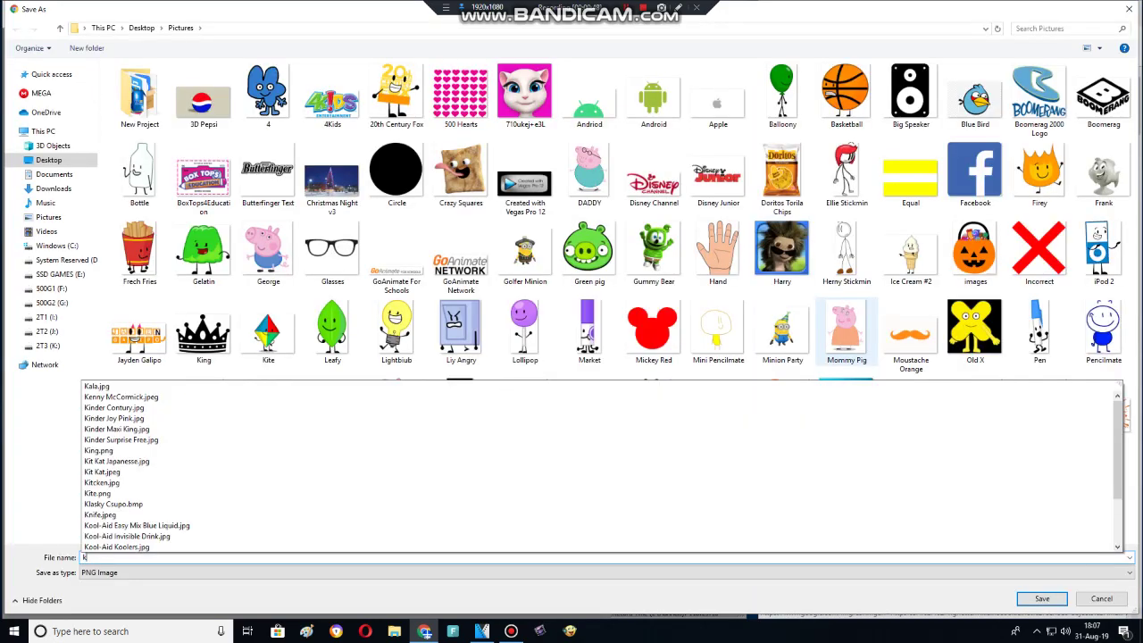
{"action": "key", "text": "BackSpace"}
{"action": "type", "text": "Jay"}
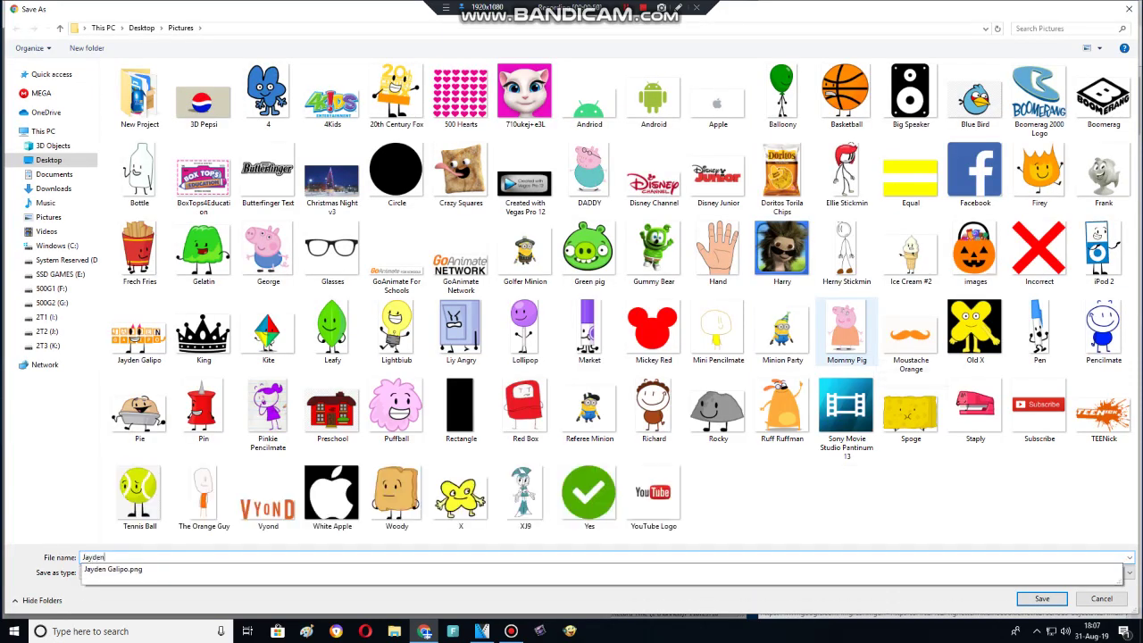
{"action": "type", "text": "den"}
{"action": "key", "text": "Return"}
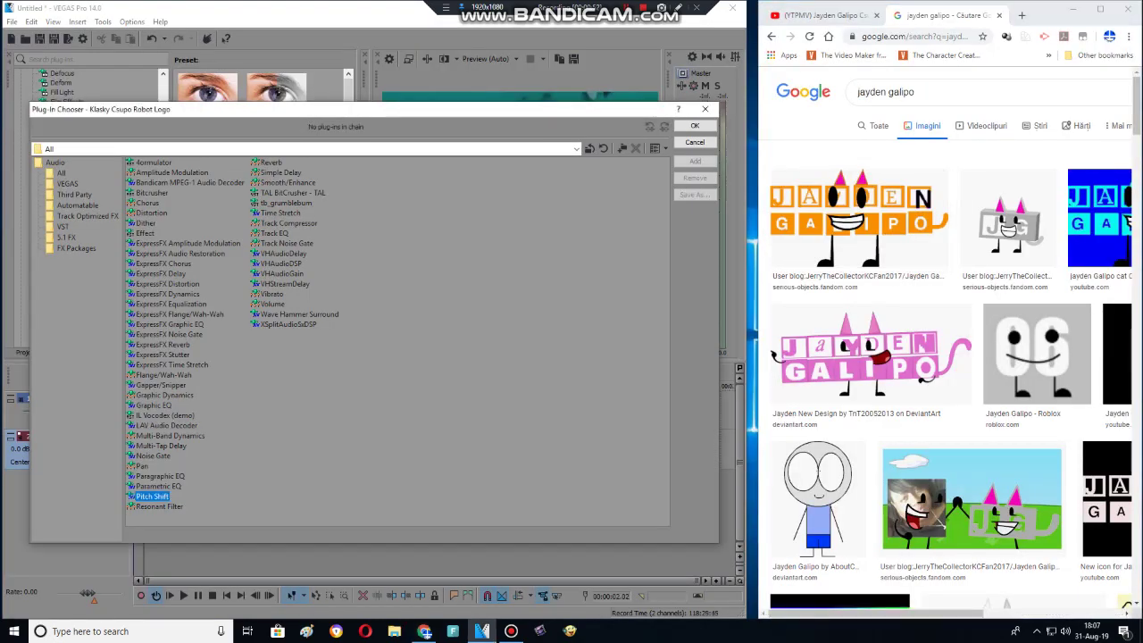
Add the Pitch Shift plug-in to the logo's audio event effect chain.
{"action": "double_click", "coordinate": [151, 495]}
{"action": "double_click", "coordinate": [152, 495]}
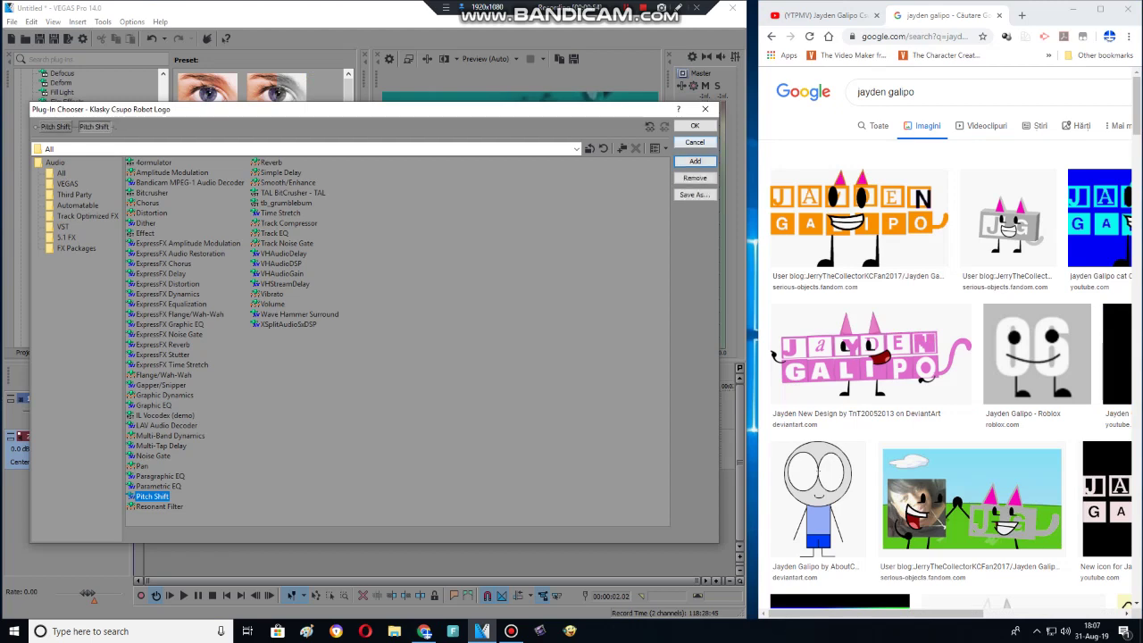
{"action": "key", "text": "Return"}
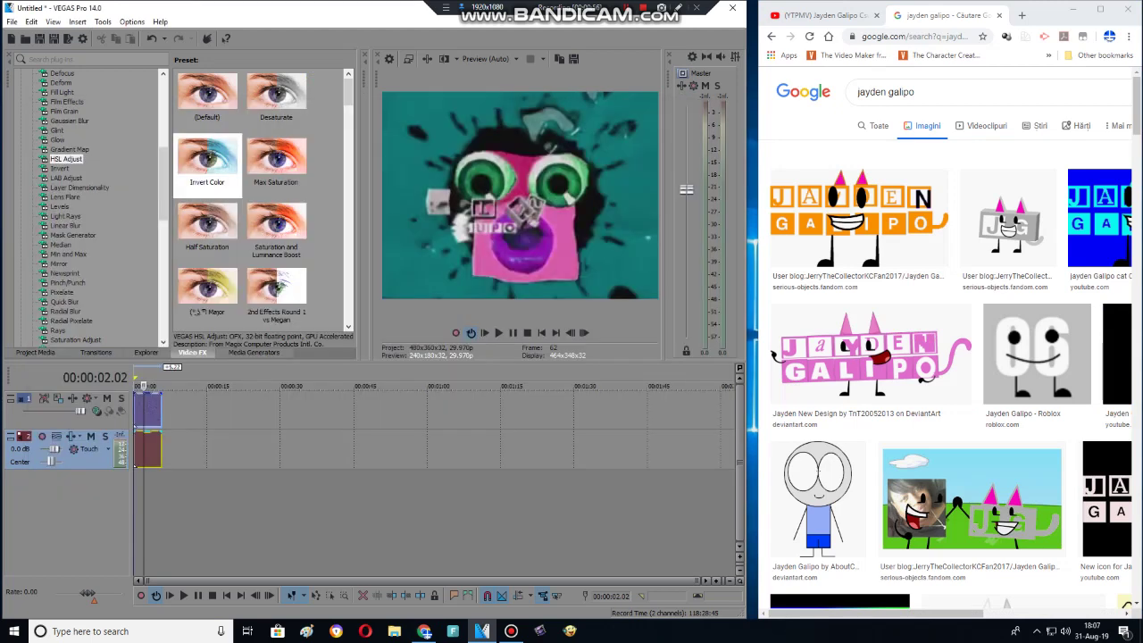
{"action": "key", "text": "ctrl+shift+Tab"}
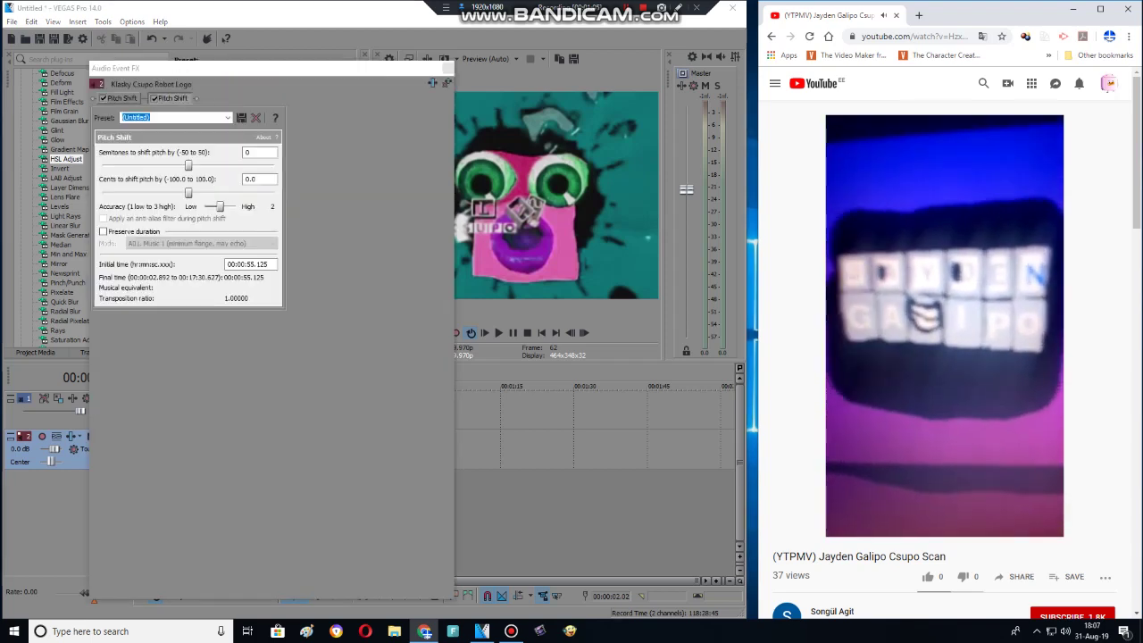
Set Pitch Shift to -8 semitones with Preserve duration on and A17 Drums, unpitched mode.
{"action": "left_click", "coordinate": [104, 232]}
{"action": "left_click", "coordinate": [201, 243]}
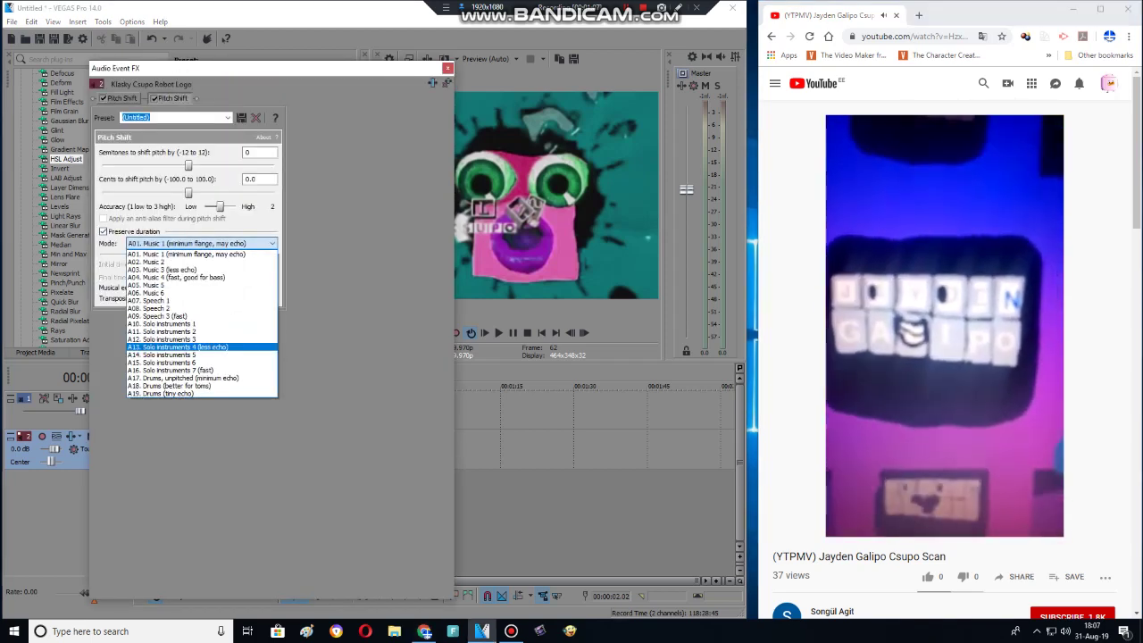
{"action": "key", "text": "Escape"}
{"action": "left_click", "coordinate": [103, 232]}
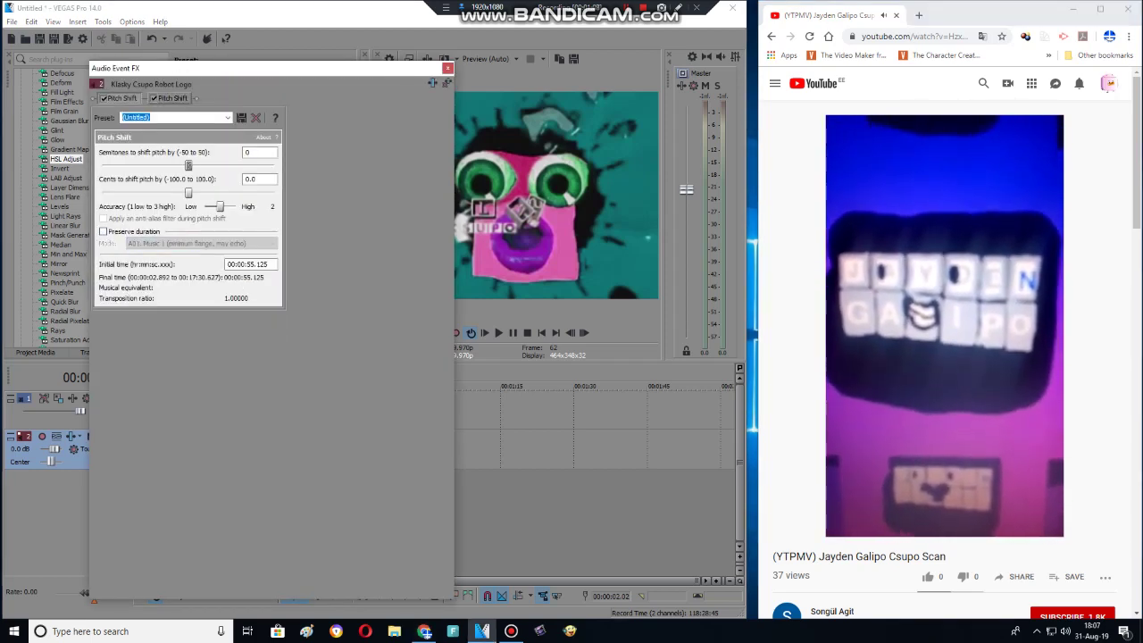
{"action": "left_click", "coordinate": [104, 232]}
{"action": "left_click", "coordinate": [200, 243]}
{"action": "left_click", "coordinate": [201, 376]}
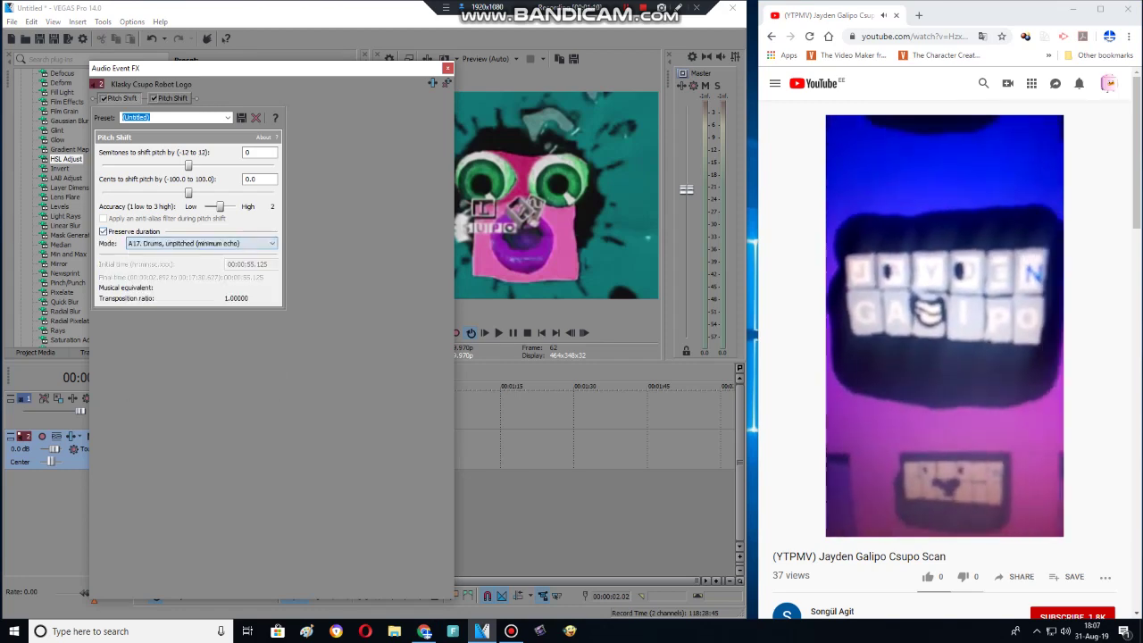
{"action": "left_click_drag", "start_coordinate": [102, 165], "coordinate": [110, 165]}
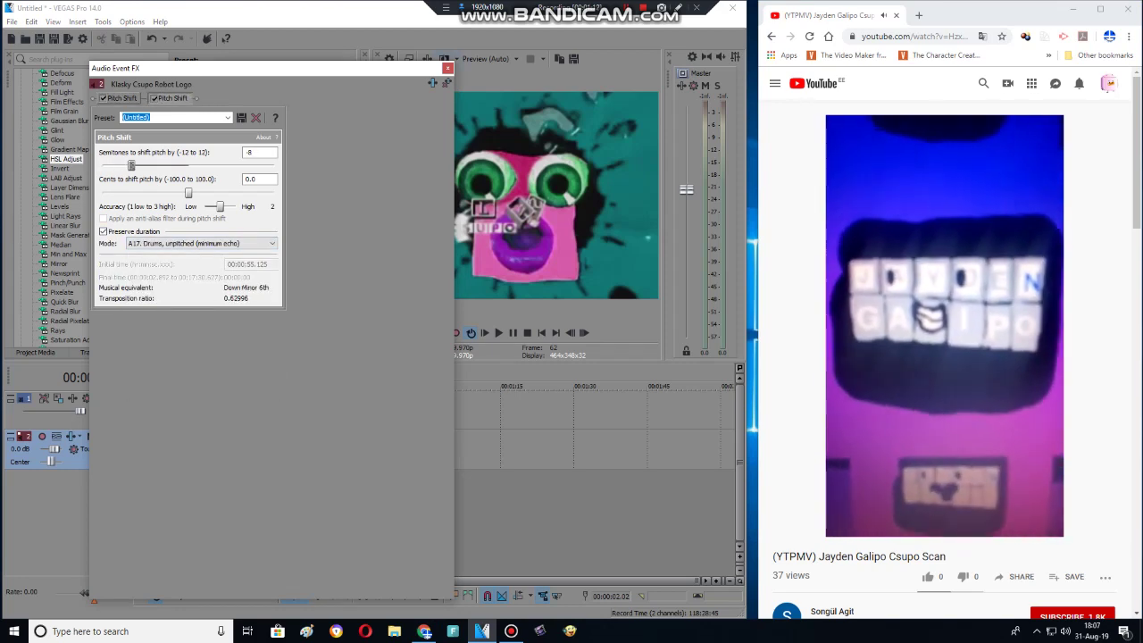
{"action": "key", "text": "alt+F4"}
{"action": "right_click", "coordinate": [193, 455]}
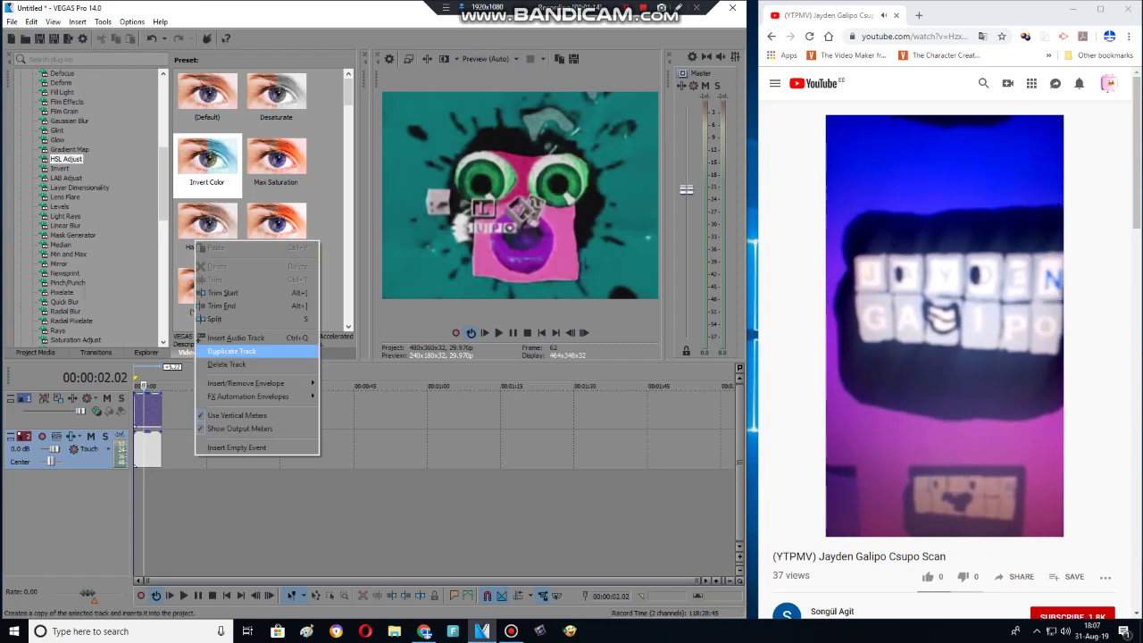
Duplicate the logo's audio track and check its clip's Pitch Shift settings.
{"action": "left_click", "coordinate": [214, 349]}
{"action": "right_click", "coordinate": [148, 487]}
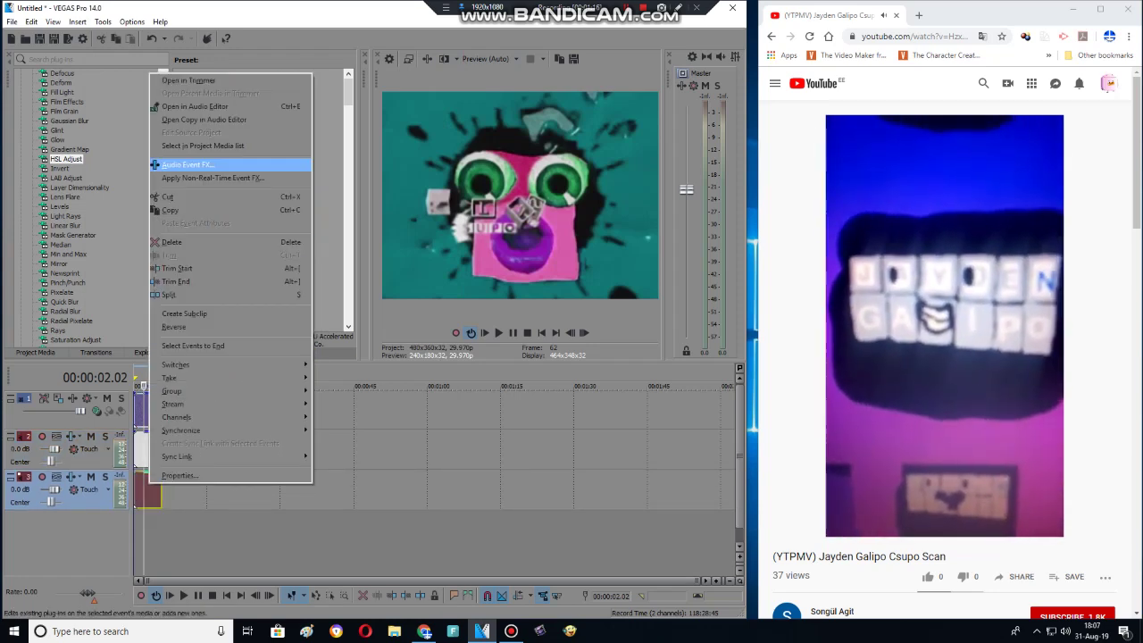
{"action": "left_click", "coordinate": [187, 164]}
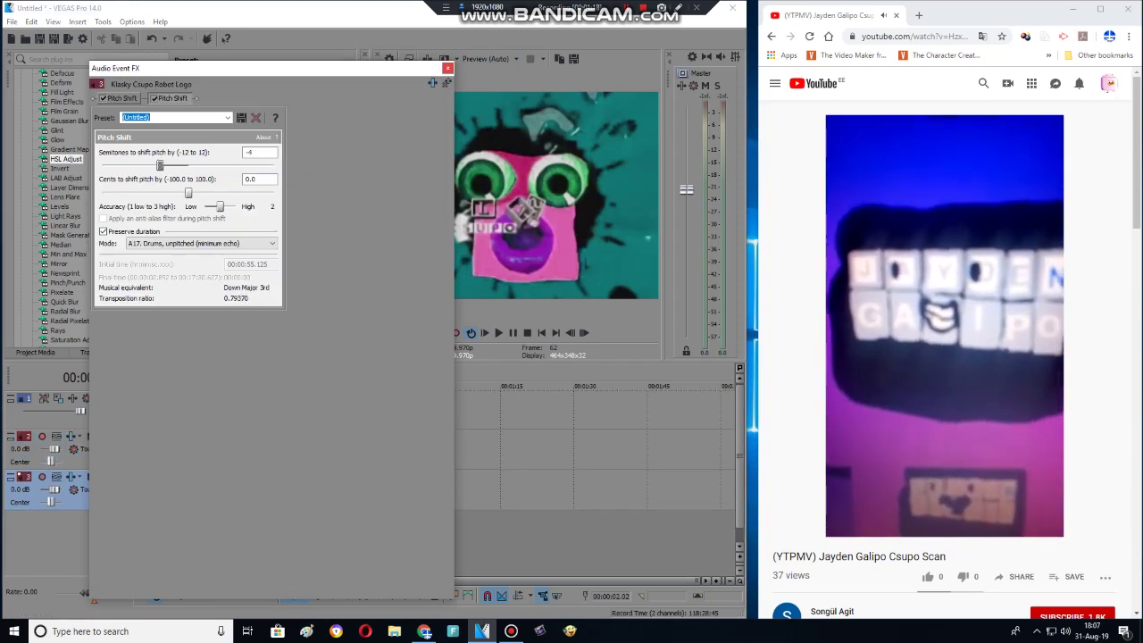
{"action": "left_click", "coordinate": [448, 68]}
Duplicate the audio track again, check the new clip's pitch, and play the layered audio.
{"action": "right_click", "coordinate": [202, 488]}
{"action": "left_click", "coordinate": [214, 390]}
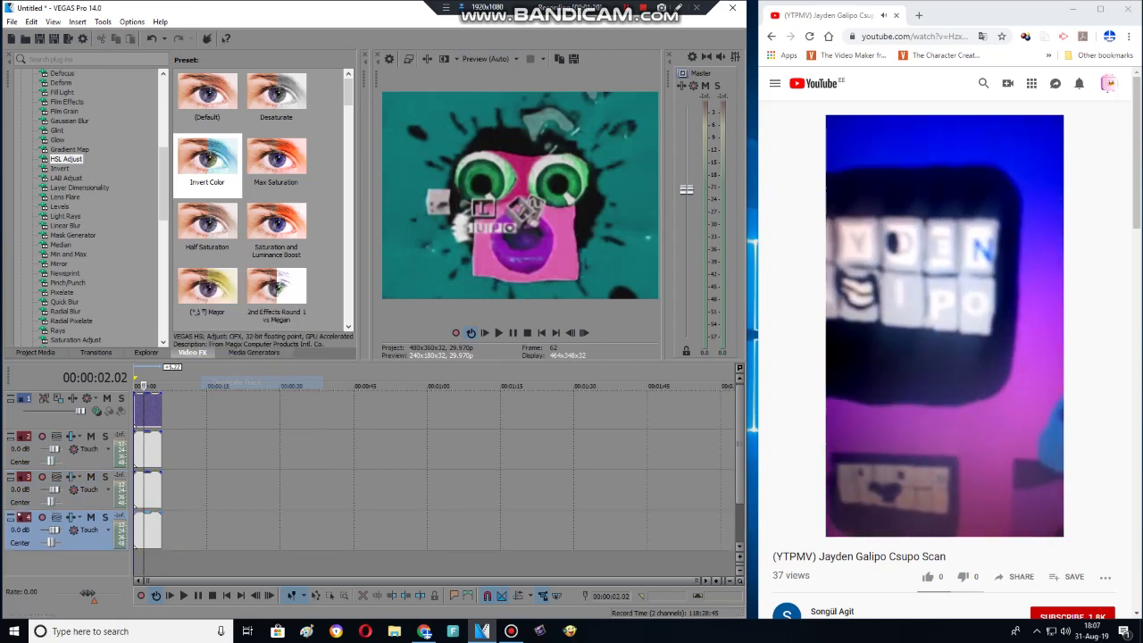
{"action": "right_click", "coordinate": [148, 532]}
{"action": "left_click", "coordinate": [187, 216]}
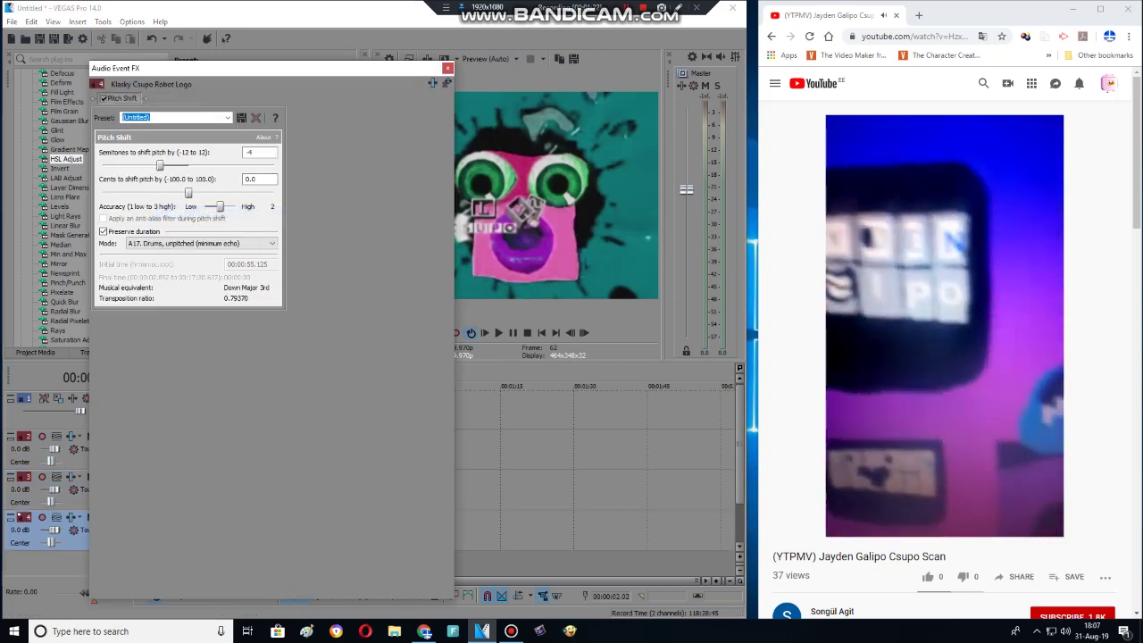
{"action": "left_click", "coordinate": [447, 68]}
{"action": "left_click", "coordinate": [498, 332]}
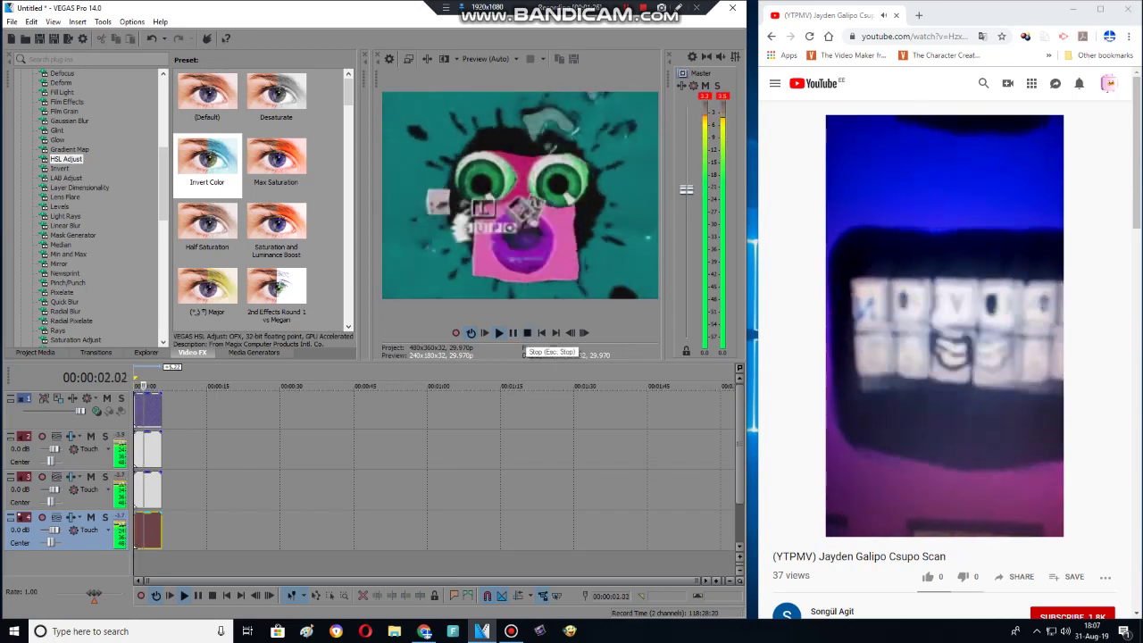
{"action": "left_click", "coordinate": [526, 332]}
Change track 4's clip Pitch Shift to -10 semitones and preview the result.
{"action": "key", "text": "Up"}
{"action": "right_click", "coordinate": [150, 488]}
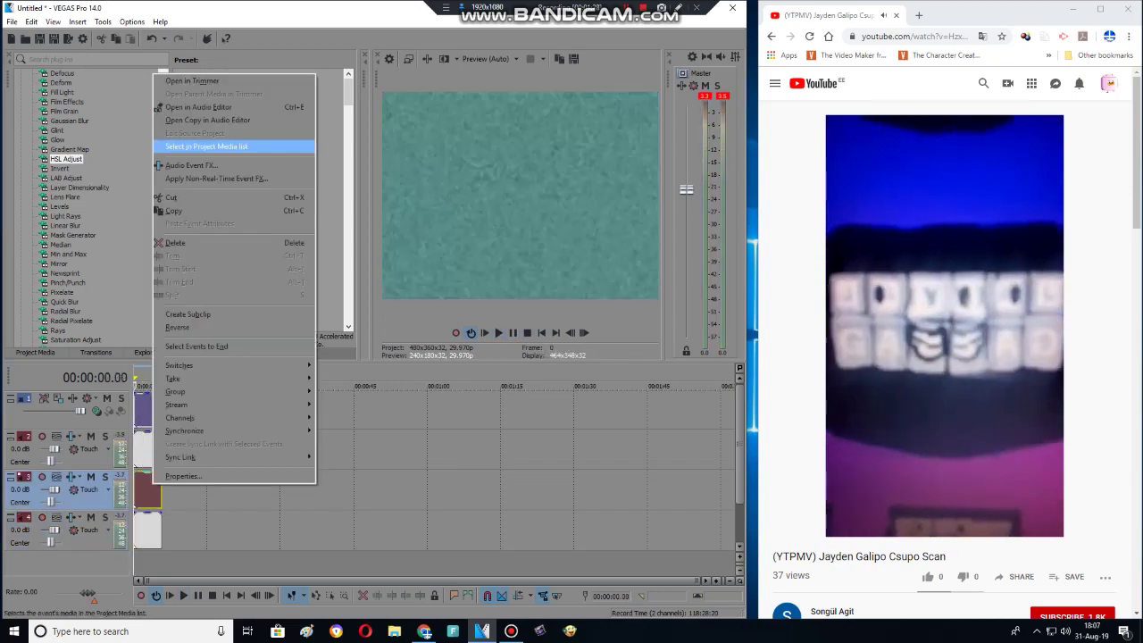
{"action": "left_click", "coordinate": [205, 166]}
{"action": "key", "text": "Escape"}
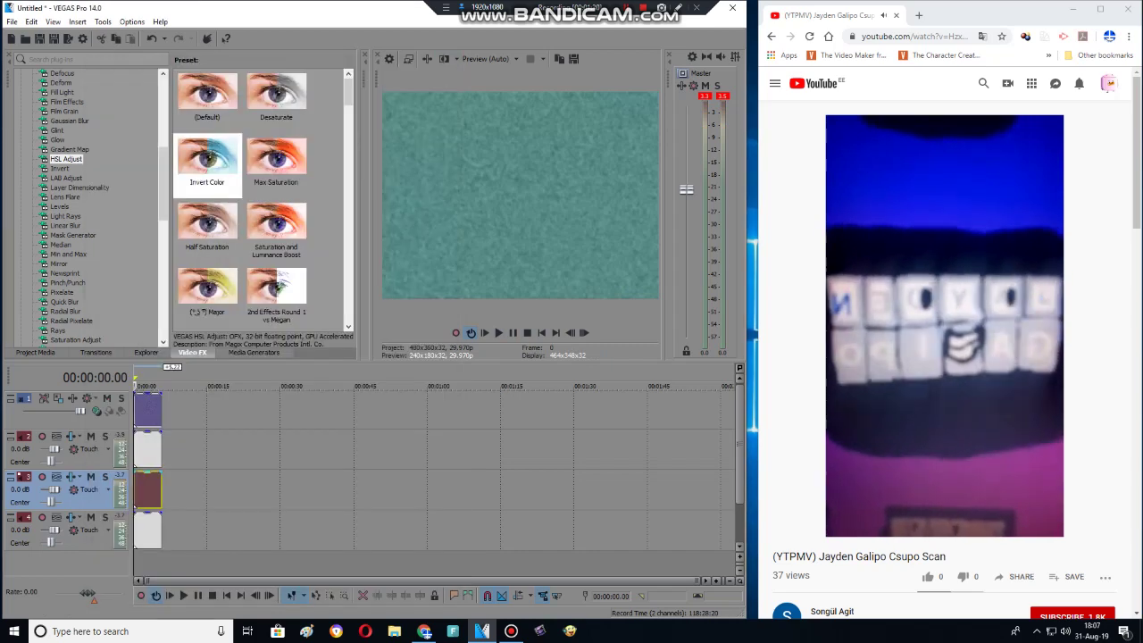
{"action": "right_click", "coordinate": [150, 533]}
{"action": "left_click", "coordinate": [156, 220]}
{"action": "left_click_drag", "start_coordinate": [110, 166], "coordinate": [116, 166]}
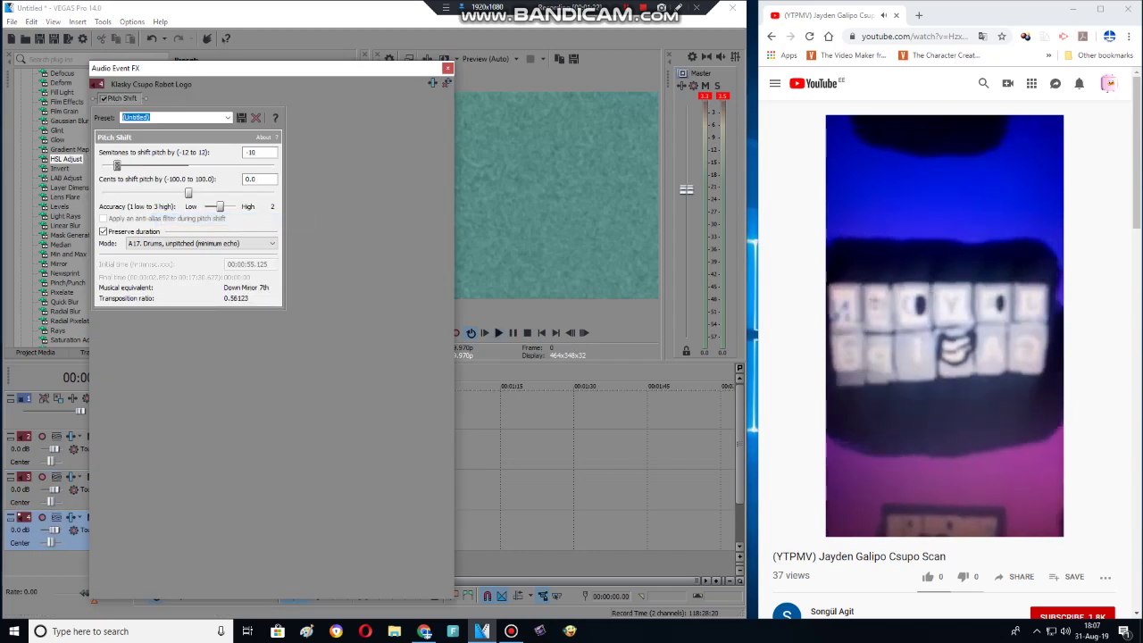
{"action": "left_click", "coordinate": [498, 332]}
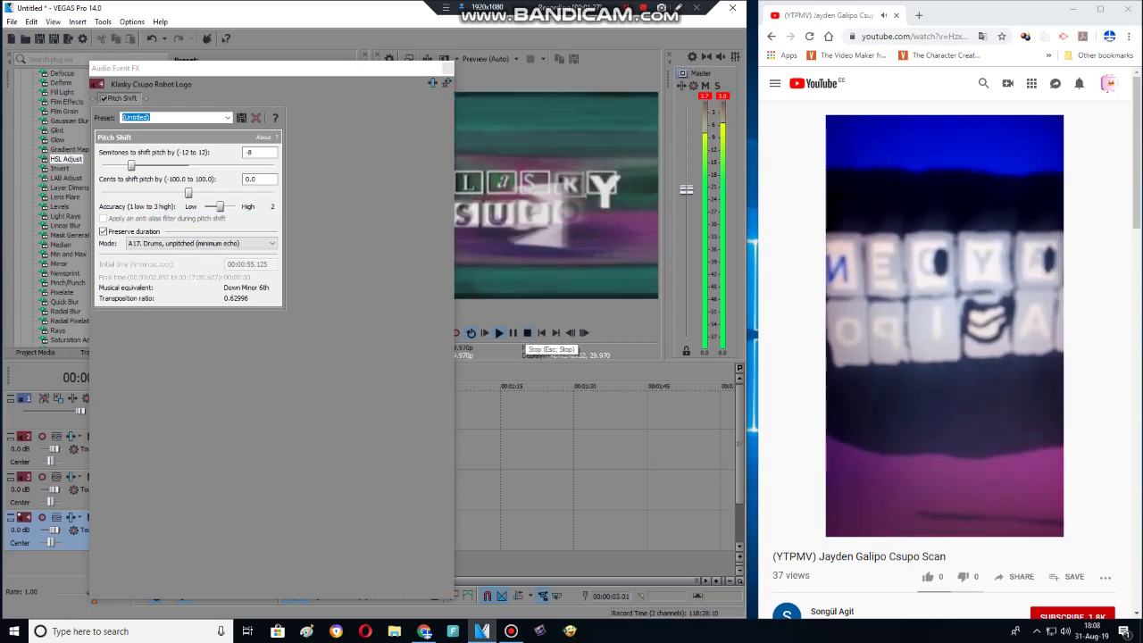
{"action": "left_click", "coordinate": [527, 332]}
{"action": "key", "text": "Escape"}
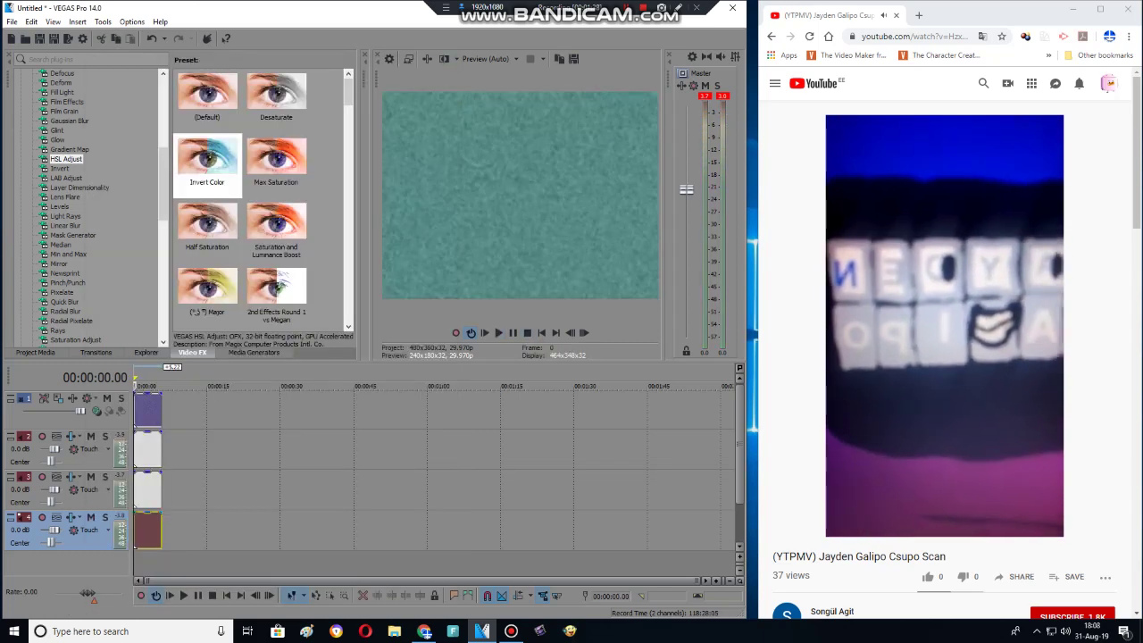
Delete the extra audio tracks 4 and 3.
{"action": "right_click", "coordinate": [174, 525]}
{"action": "left_click", "coordinate": [228, 438]}
{"action": "key", "text": "space"}
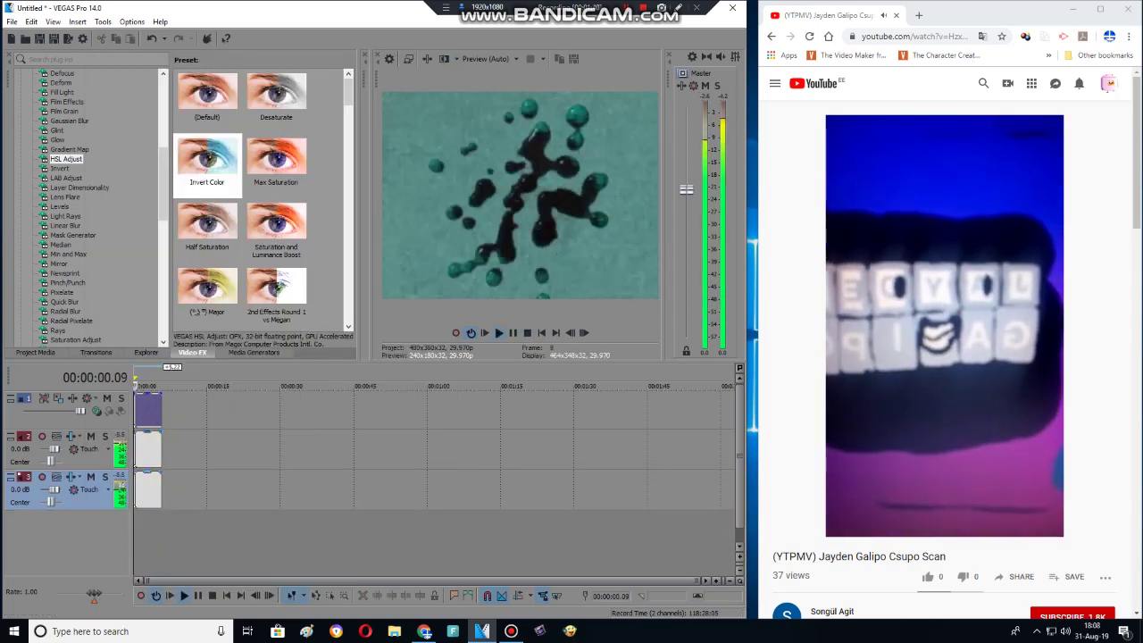
{"action": "right_click", "coordinate": [148, 494]}
{"action": "left_click", "coordinate": [185, 172]}
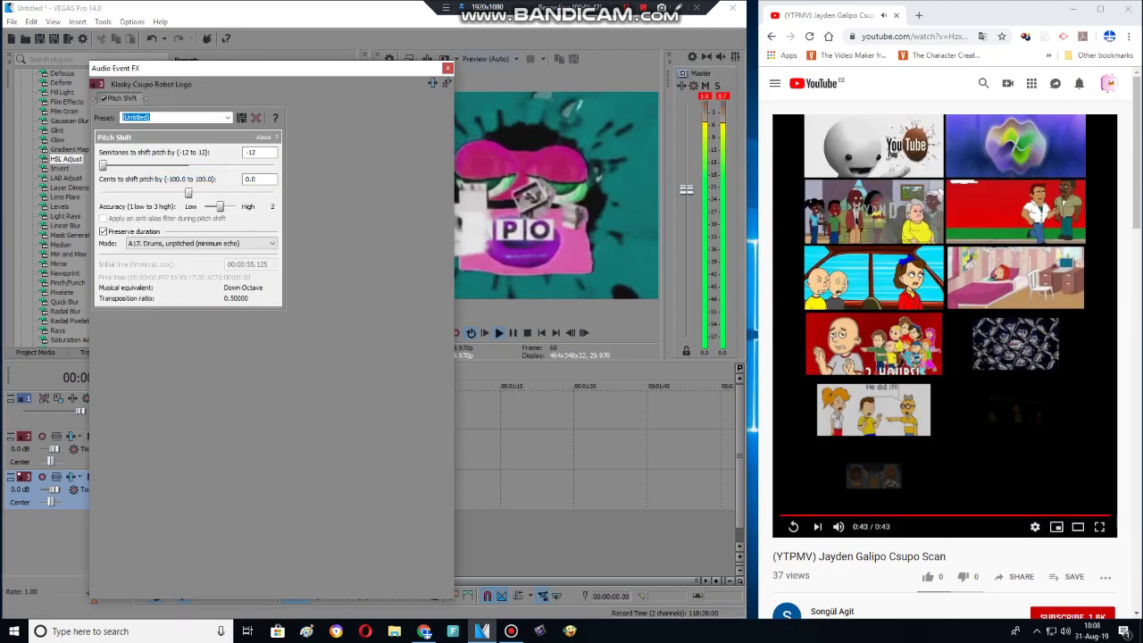
{"action": "key", "text": "Escape"}
{"action": "right_click", "coordinate": [179, 505]}
{"action": "left_click", "coordinate": [234, 415]}
Duplicate track 2, set the copy's Pitch Shift to -7 semitones, and play it.
{"action": "right_click", "coordinate": [206, 451]}
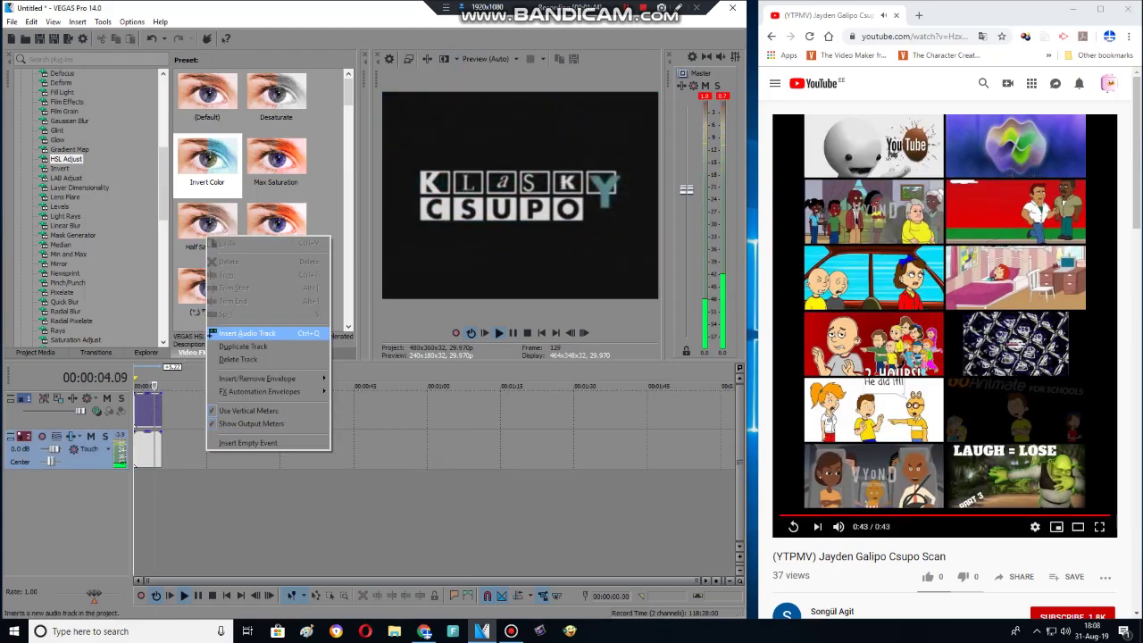
{"action": "left_click", "coordinate": [243, 346]}
{"action": "right_click", "coordinate": [147, 491]}
{"action": "left_click", "coordinate": [184, 172]}
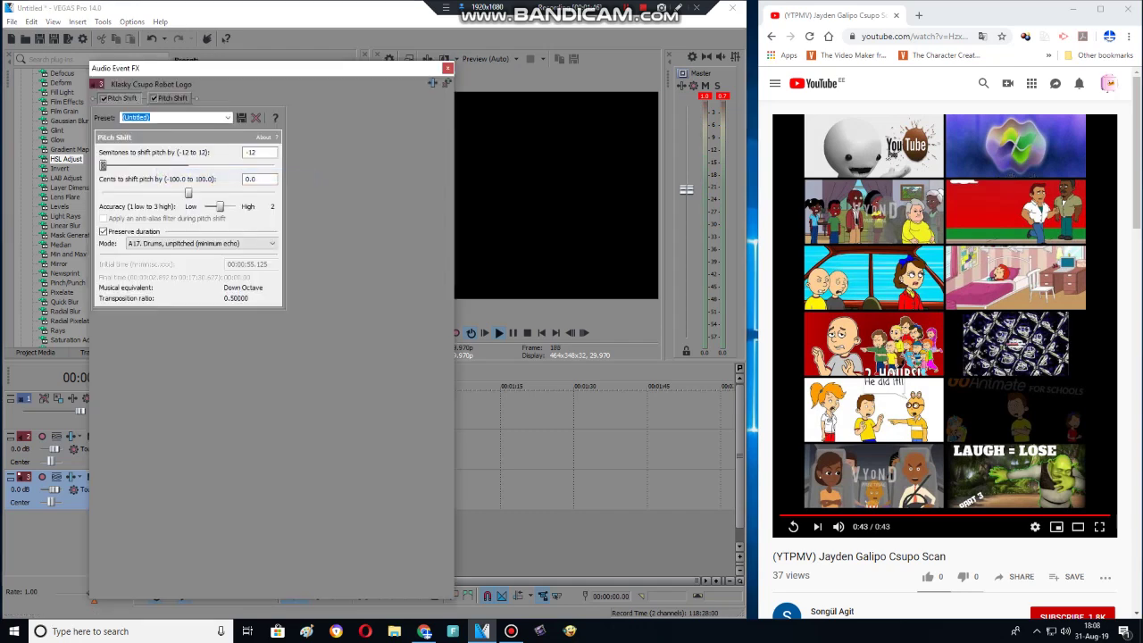
{"action": "left_click_drag", "start_coordinate": [103, 166], "coordinate": [131, 166]}
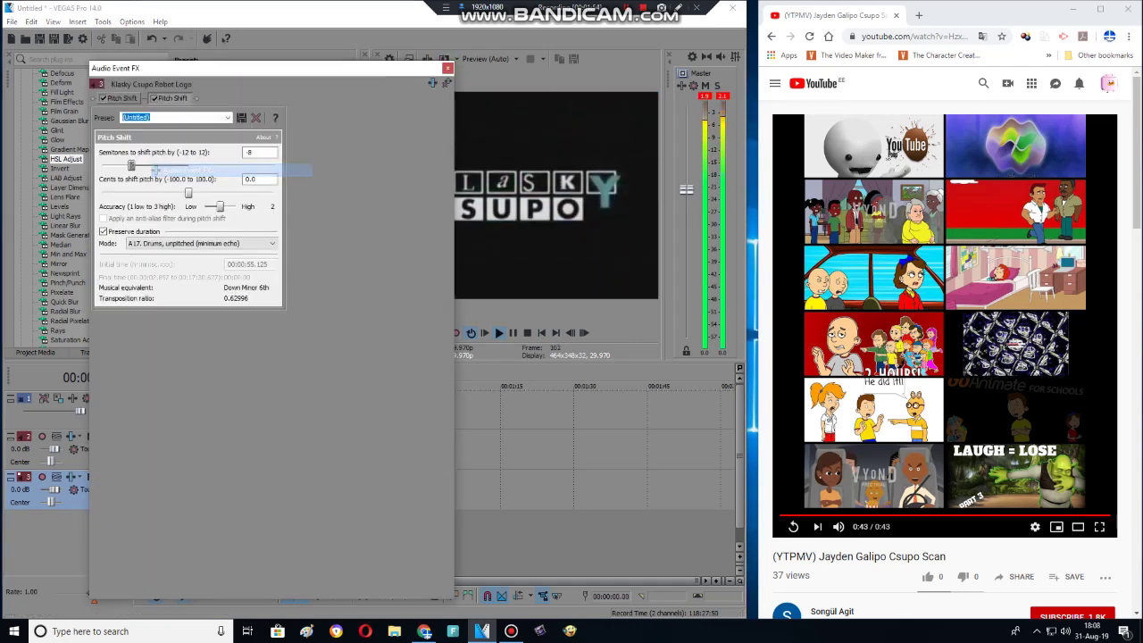
{"action": "key", "text": "space"}
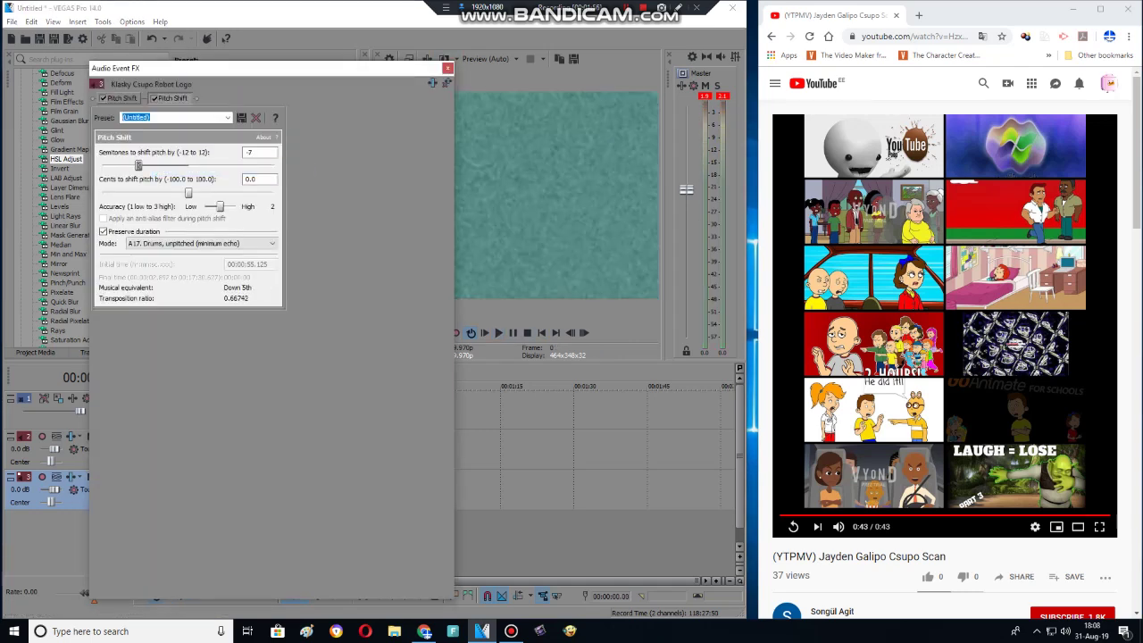
{"action": "key", "text": "space"}
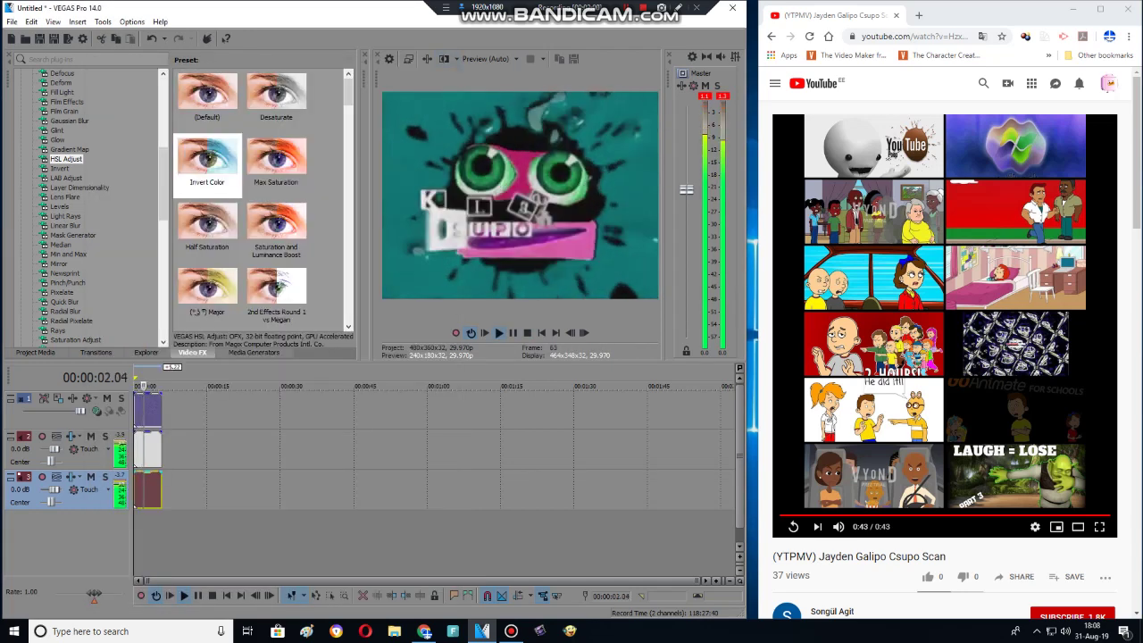
{"action": "key", "text": "alt+1"}
{"action": "key", "text": "Return"}
{"action": "left_click", "coordinate": [527, 332]}
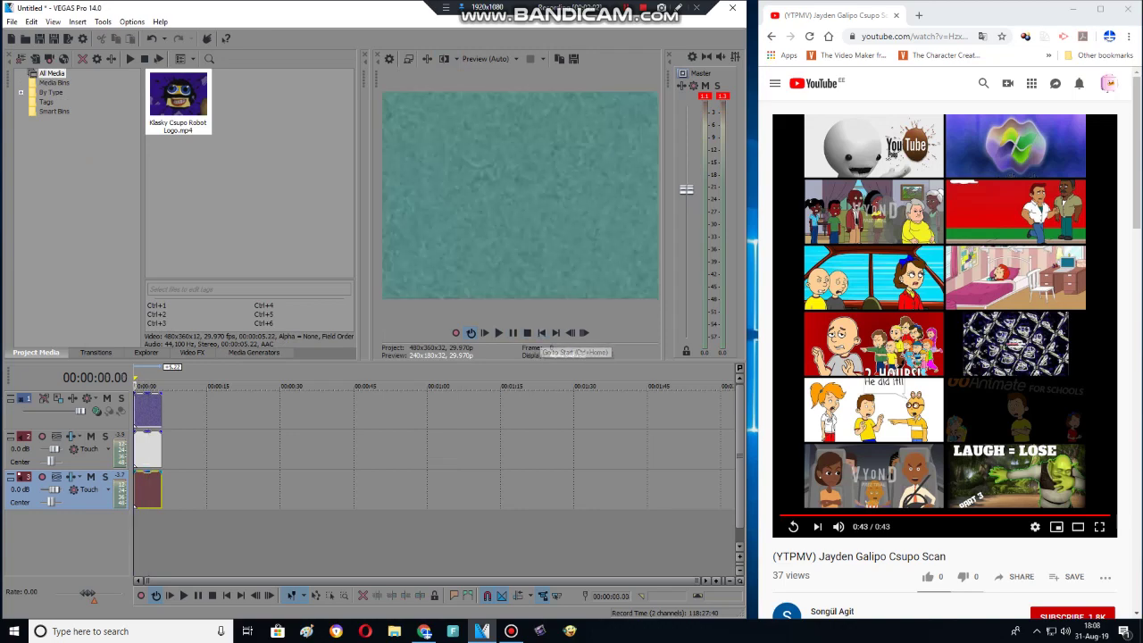
{"action": "left_click", "coordinate": [394, 631]}
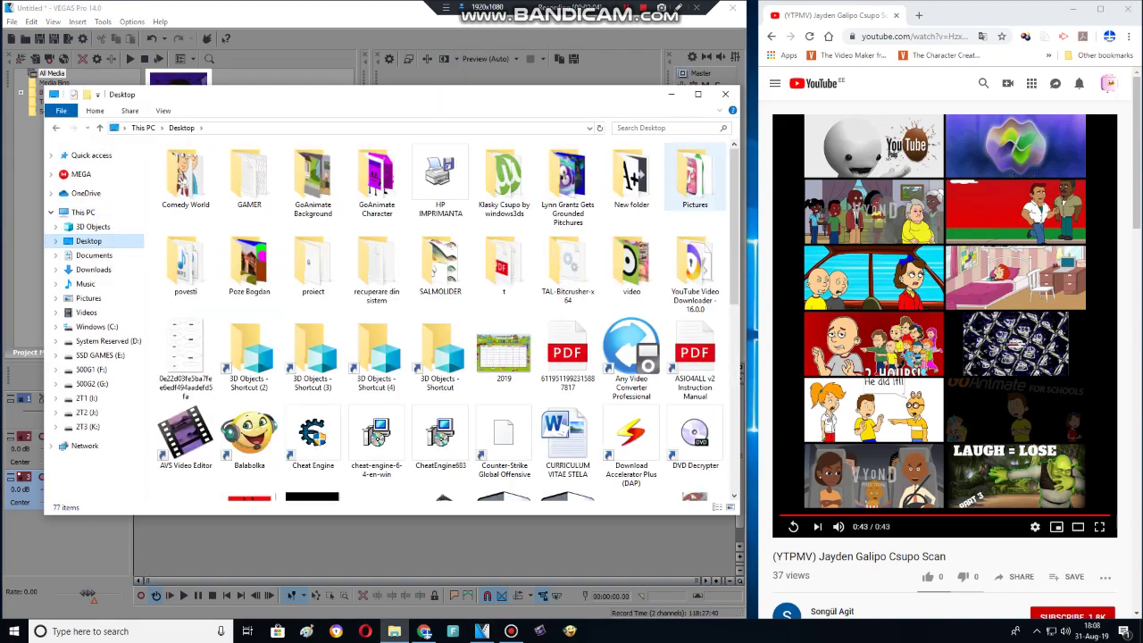
{"action": "double_click", "coordinate": [688, 176]}
{"action": "left_click", "coordinate": [688, 176]}
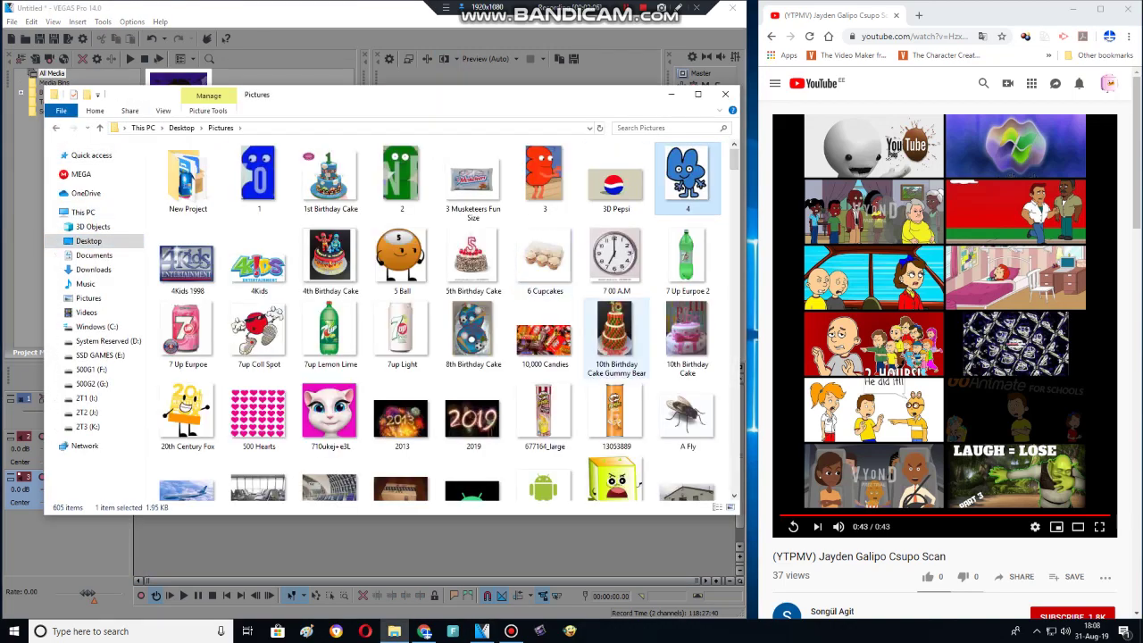
{"action": "key", "text": "j"}
{"action": "key", "text": "j"}
{"action": "key", "text": "j"}
{"action": "key", "text": "j"}
{"action": "key", "text": "j"}
{"action": "key", "text": "j"}
{"action": "key", "text": "j"}
{"action": "key", "text": "j"}
{"action": "key", "text": "j"}
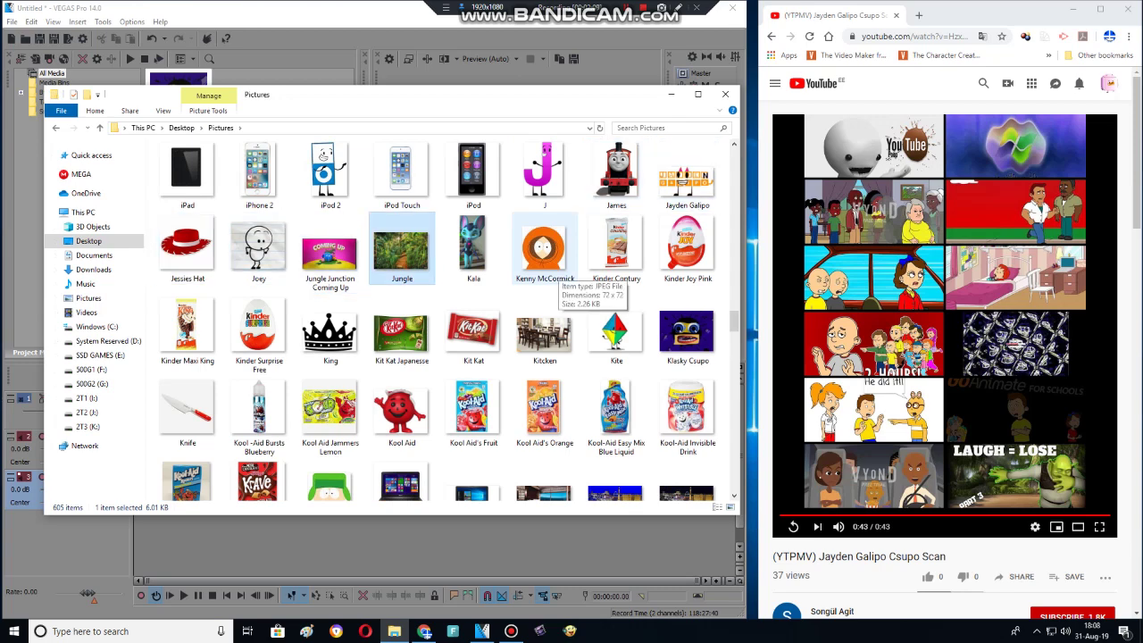
{"action": "key", "text": "j"}
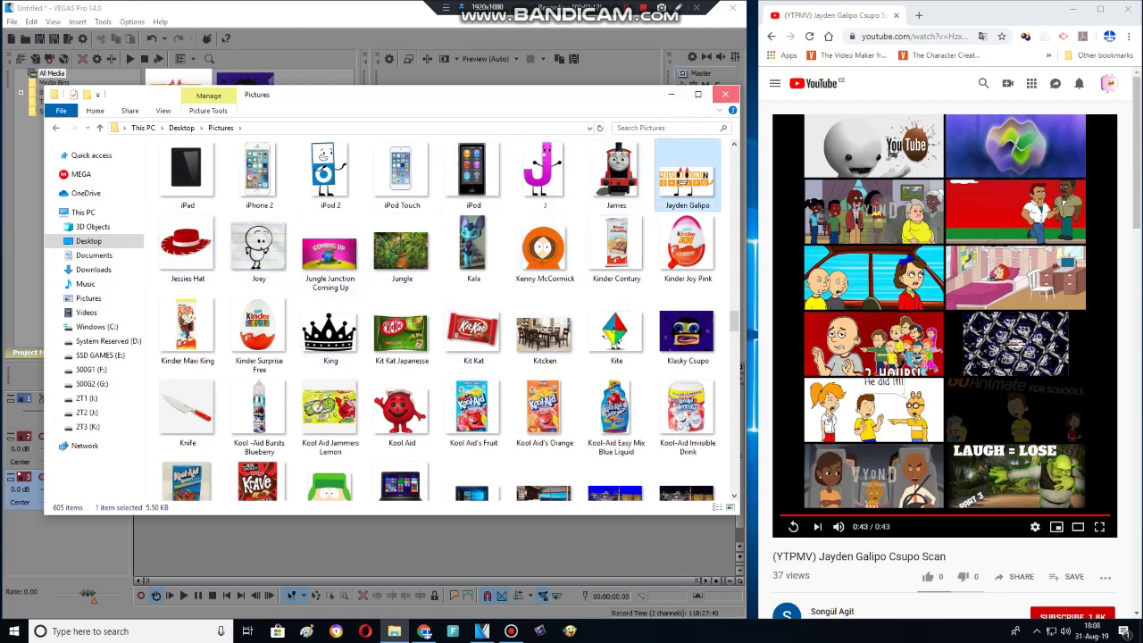
{"action": "key", "text": "Return"}
{"action": "key", "text": "space"}
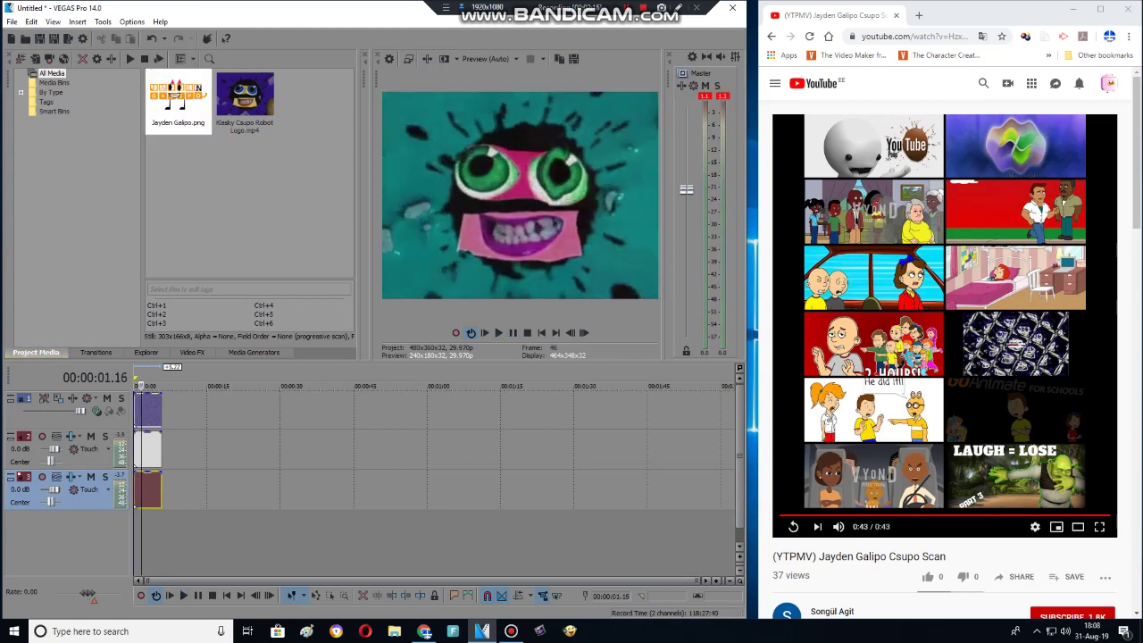
{"action": "key", "text": "space"}
{"action": "left_click", "coordinate": [570, 332]}
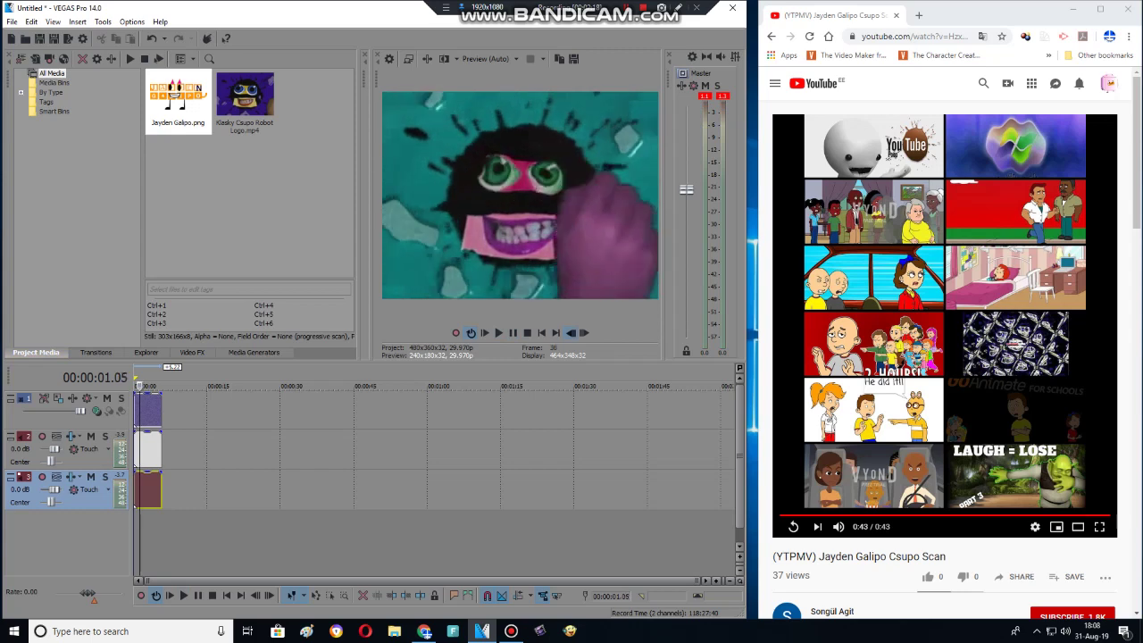
{"action": "double_click", "coordinate": [584, 332]}
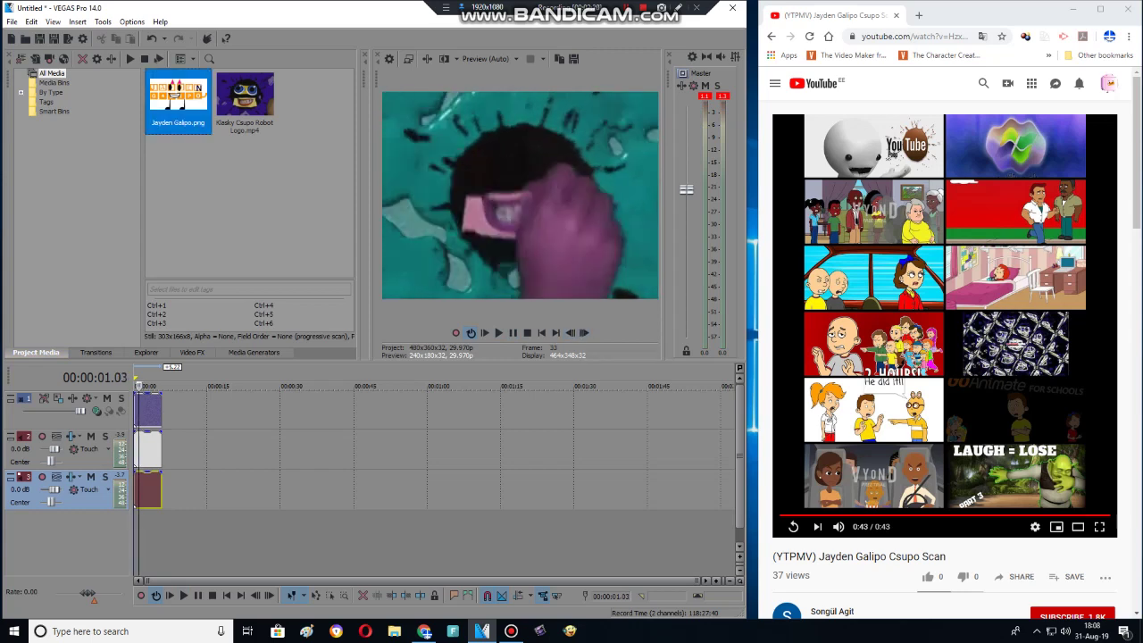
{"action": "left_click_drag", "start_coordinate": [178, 98], "coordinate": [149, 411]}
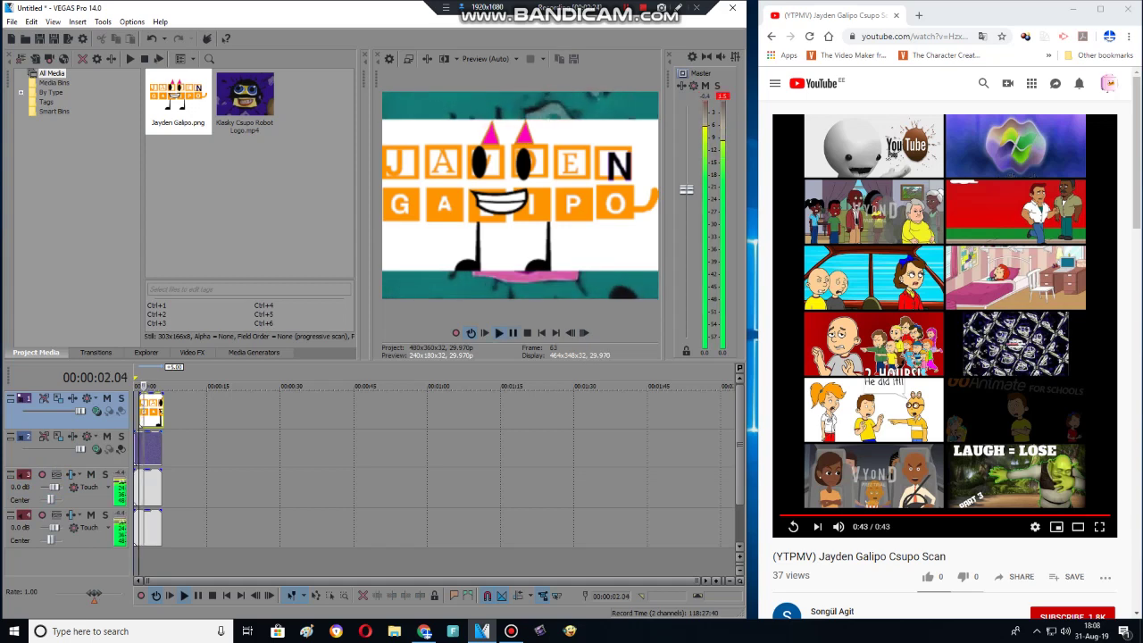
{"action": "key", "text": "Return"}
{"action": "left_click", "coordinate": [583, 332]}
{"action": "double_click", "coordinate": [584, 332]}
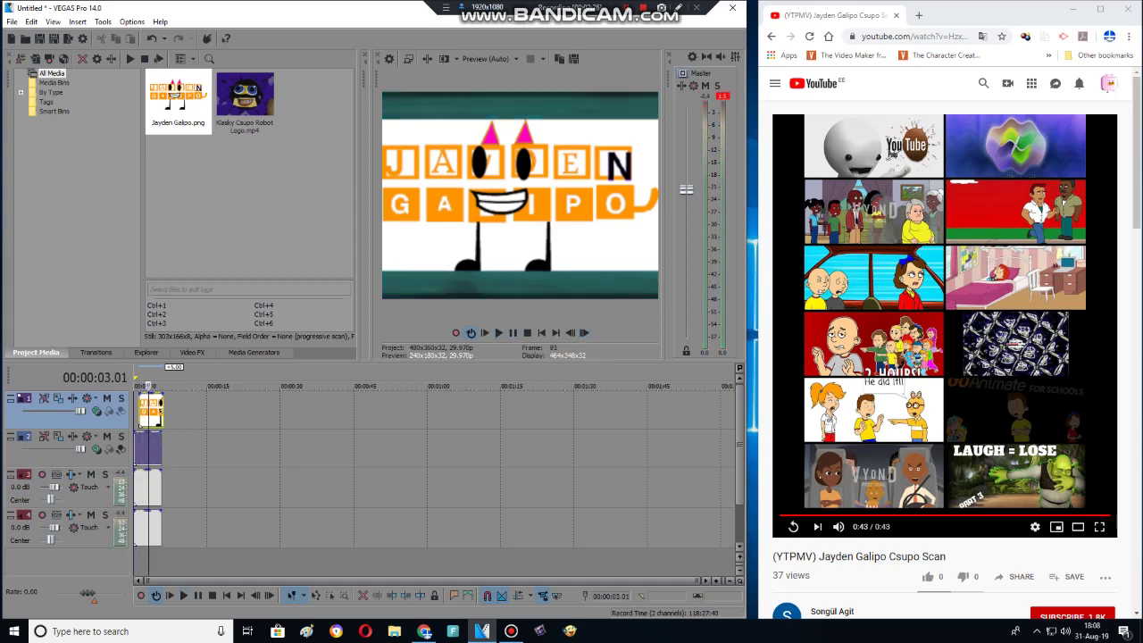
{"action": "left_click_drag", "start_coordinate": [163, 411], "coordinate": [148, 410]}
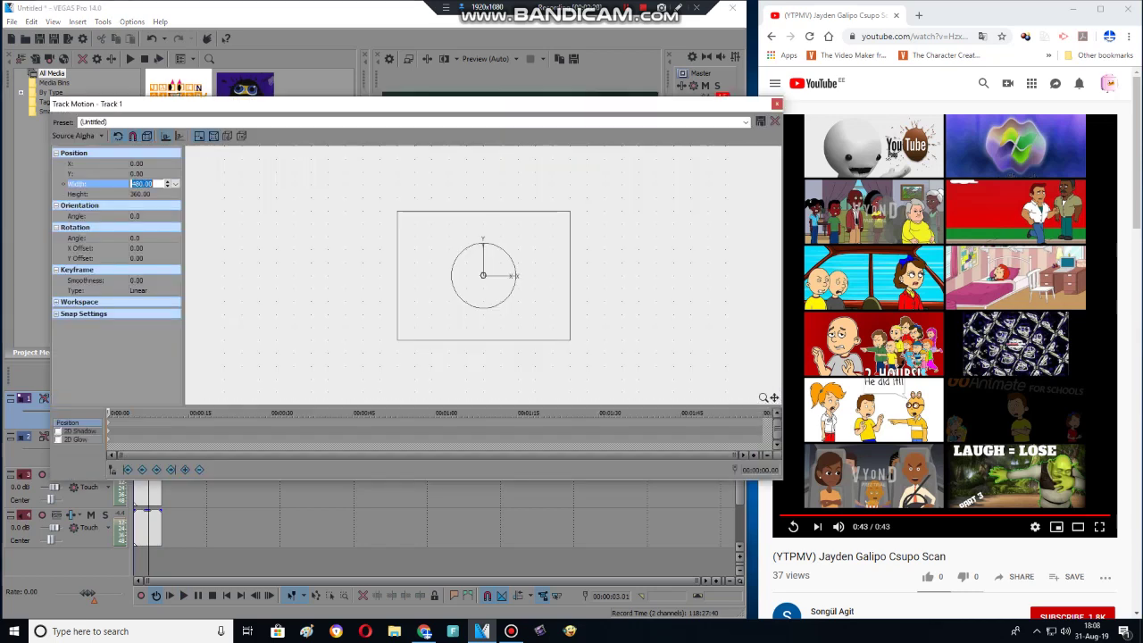
{"action": "key", "text": "Return"}
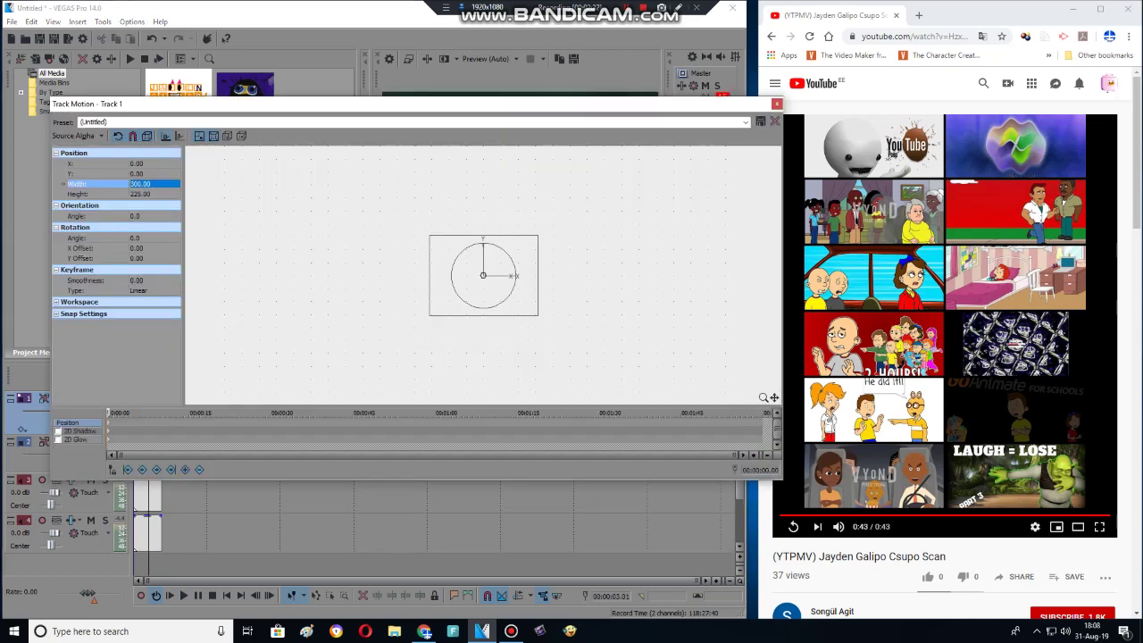
{"action": "key", "text": "Escape"}
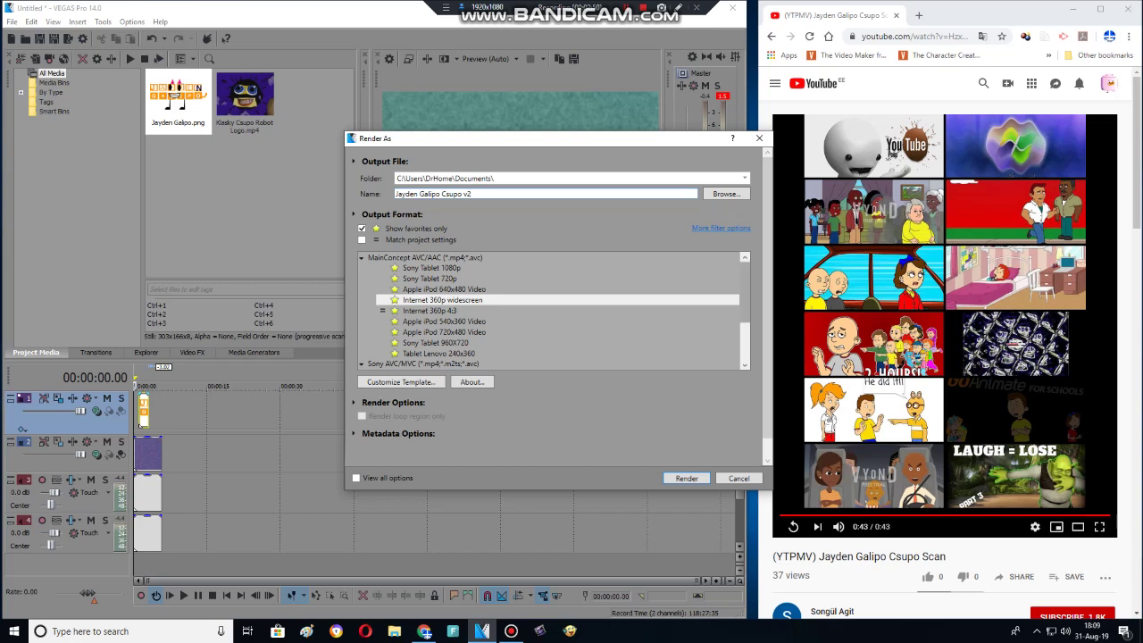
{"action": "scroll", "coordinate": [426, 260], "scroll_direction": "down", "scroll_amount": 3}
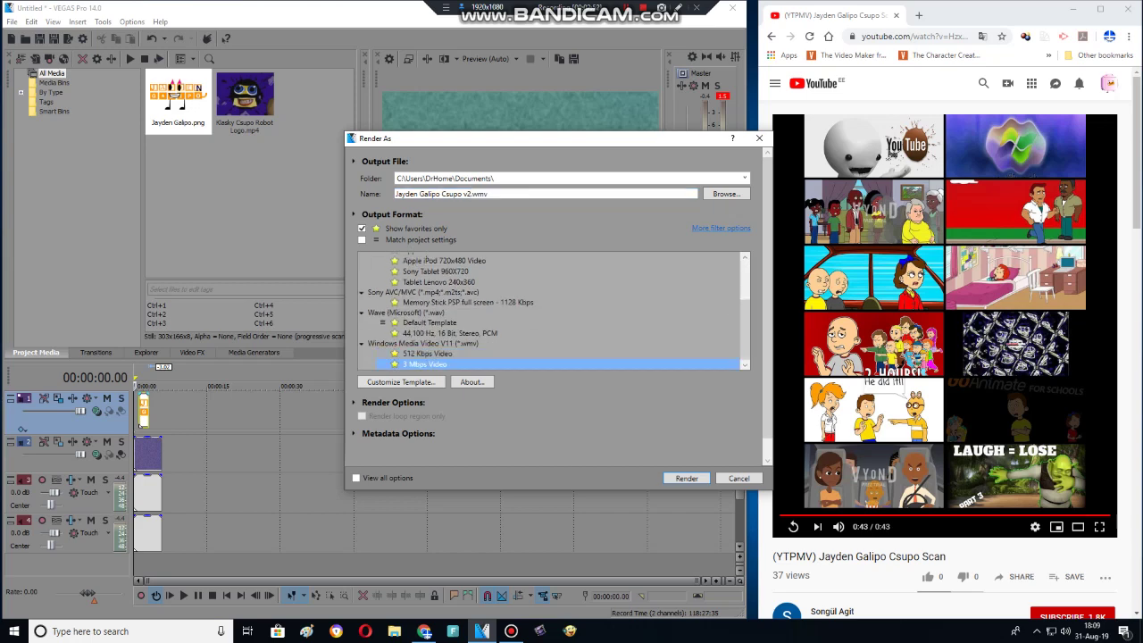
{"action": "key", "text": "Return"}
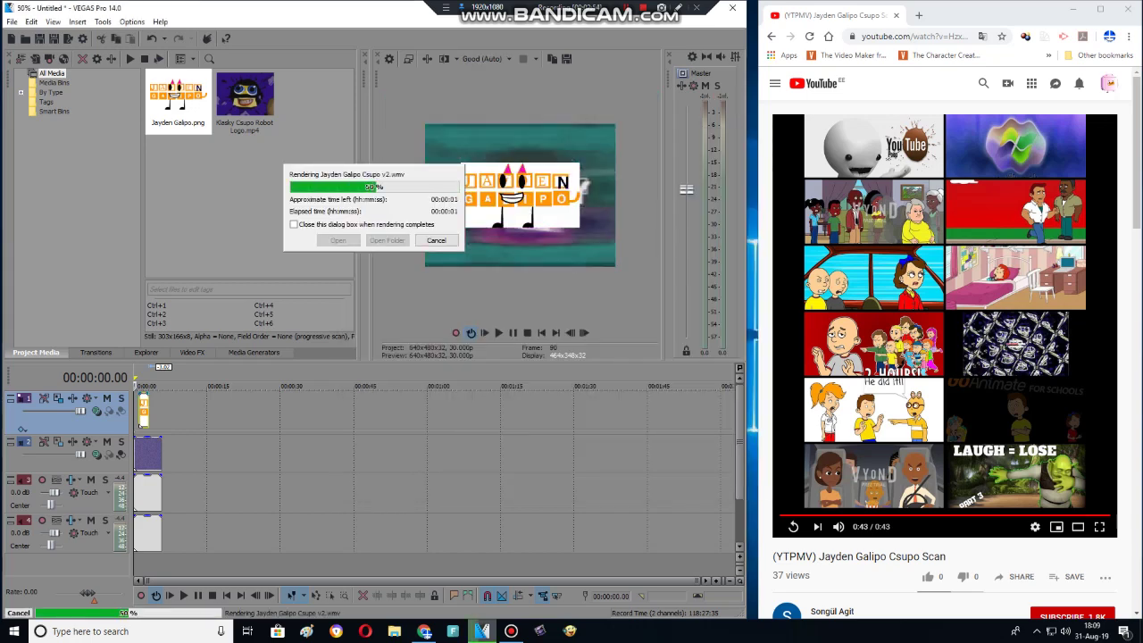
{"action": "key", "text": "Return"}
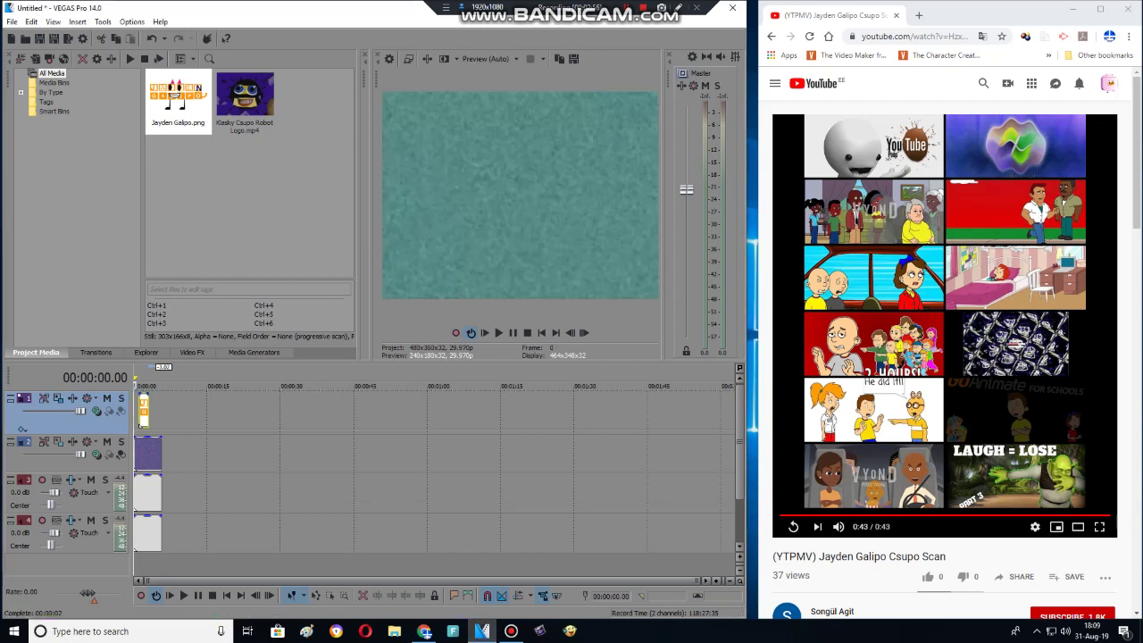
Discard the current project's changes and open scan.veg from the Desktop.
{"action": "key", "text": "alt+F4"}
{"action": "key", "text": "alt+F4"}
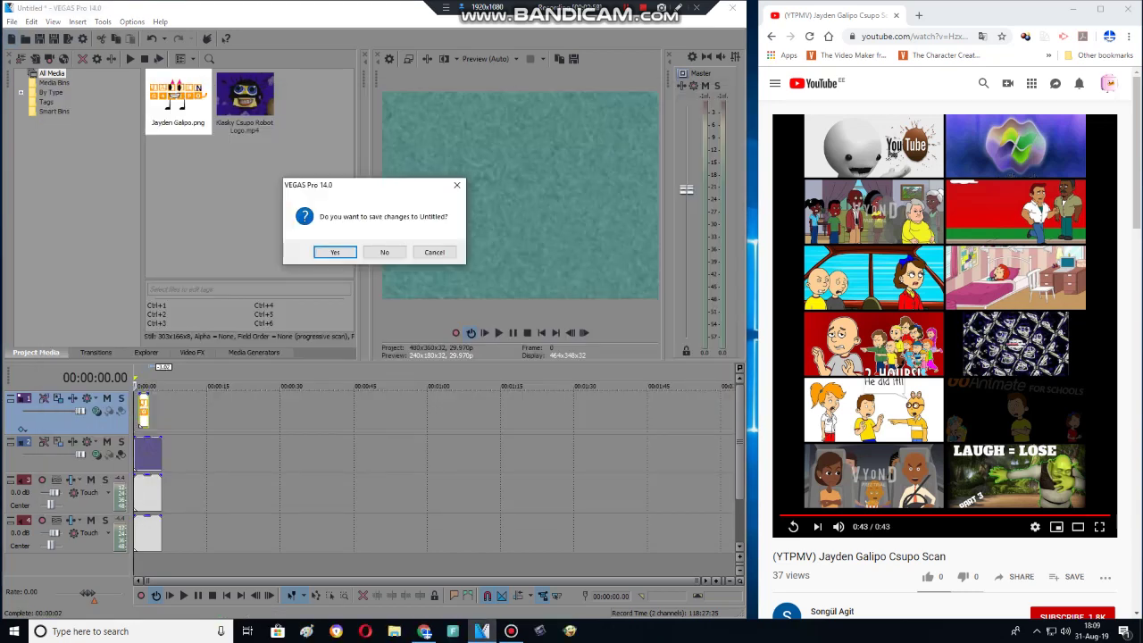
{"action": "key", "text": "n"}
{"action": "key", "text": "ctrl+o"}
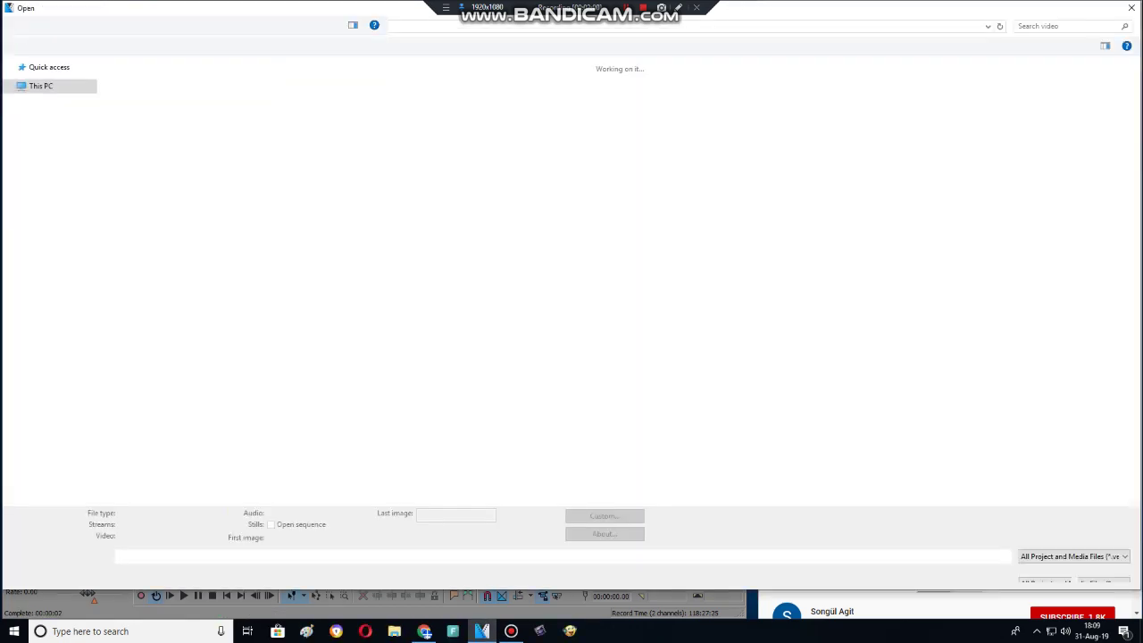
{"action": "key", "text": "alt+Up"}
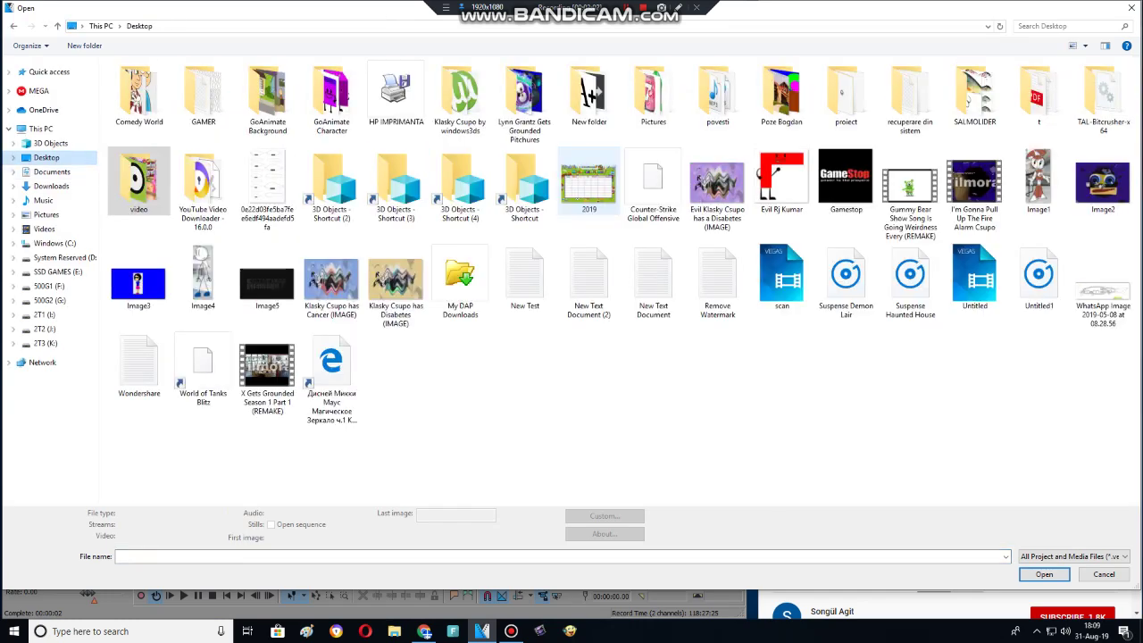
{"action": "type", "text": "scan"}
{"action": "key", "text": "Return"}
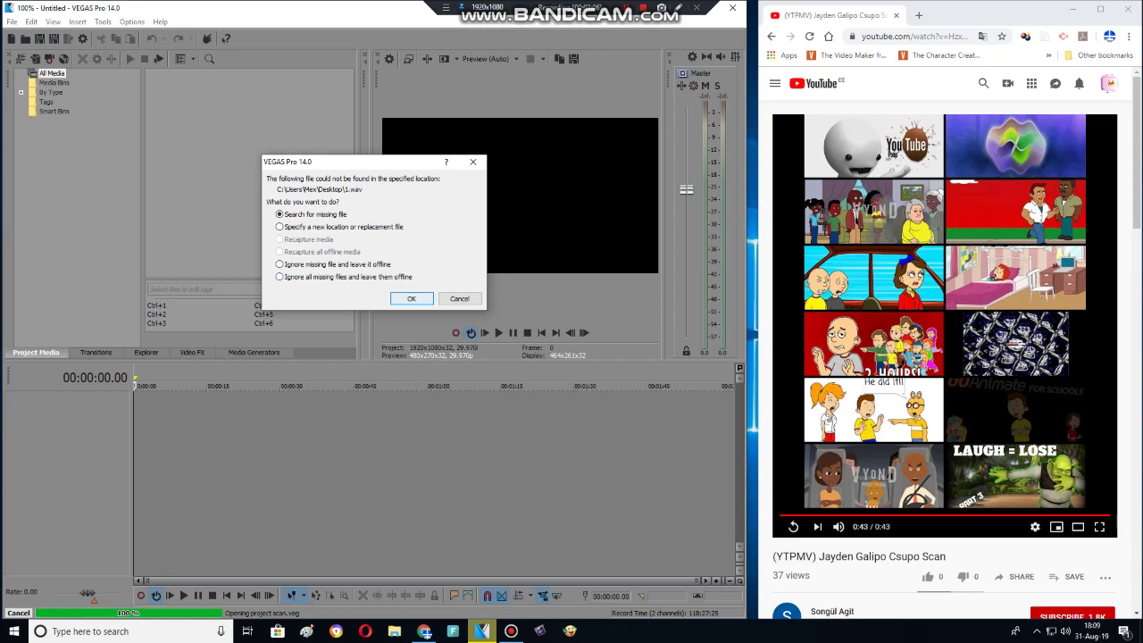
{"action": "key", "text": "Return"}
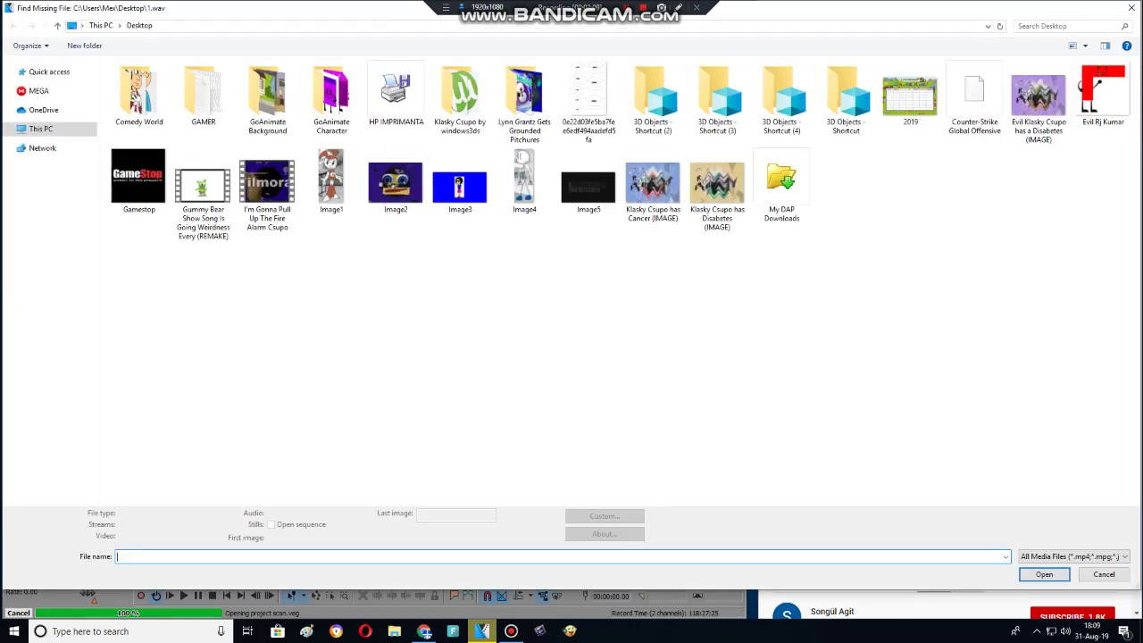
{"action": "left_click", "coordinate": [52, 171]}
{"action": "left_click", "coordinate": [1102, 188]}
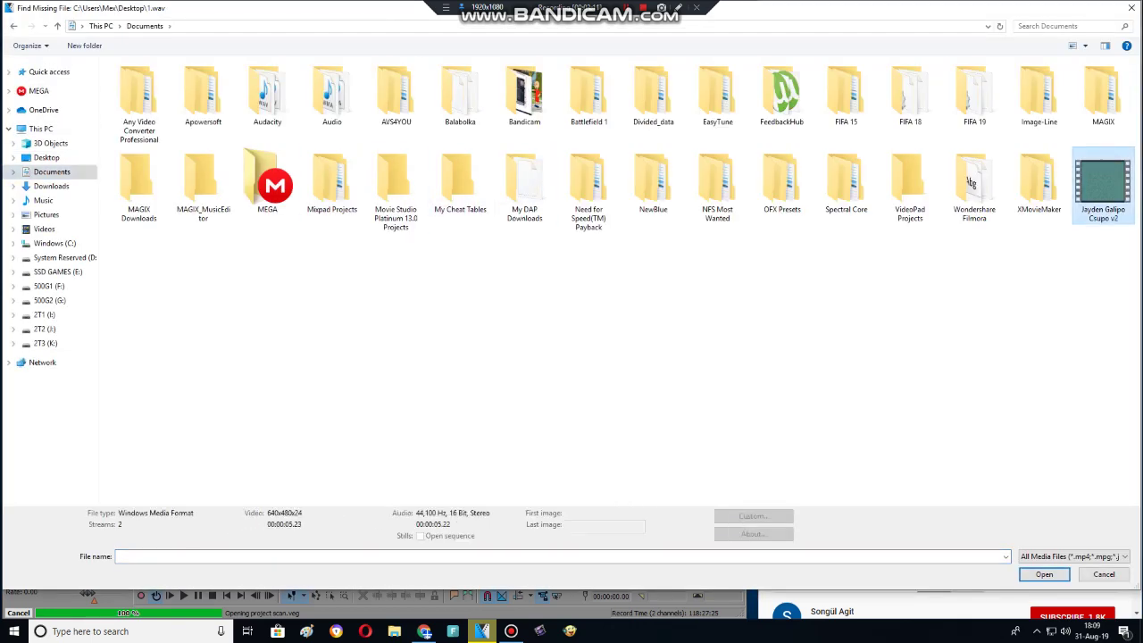
{"action": "key", "text": "Return"}
{"action": "key", "text": "Return"}
{"action": "key", "text": "Return"}
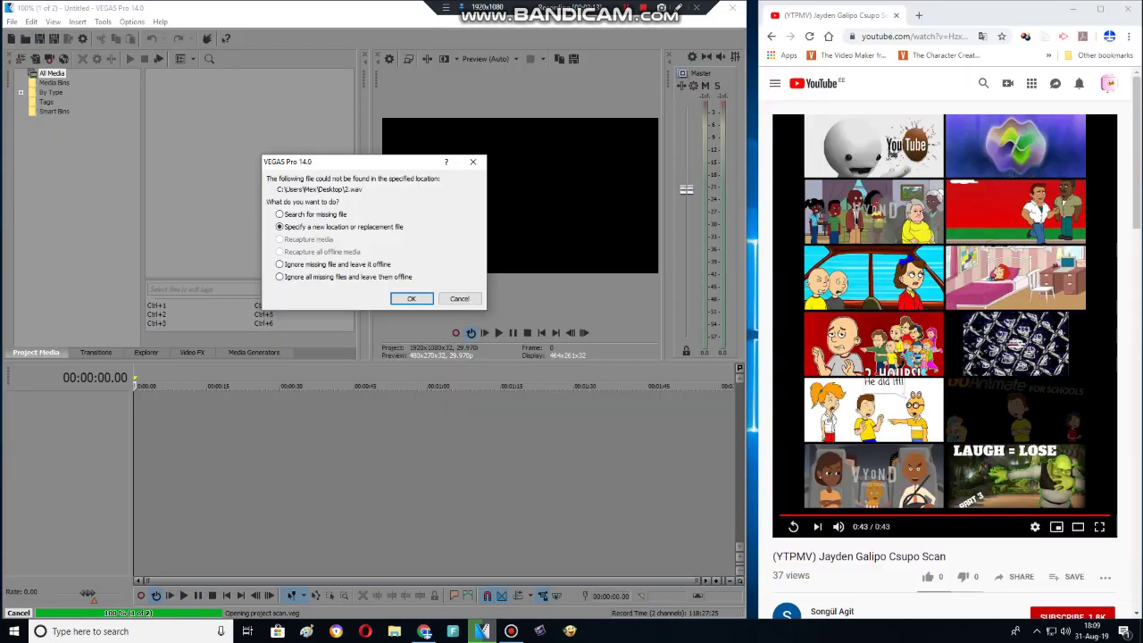
{"action": "key", "text": "Return"}
{"action": "key", "text": "Return"}
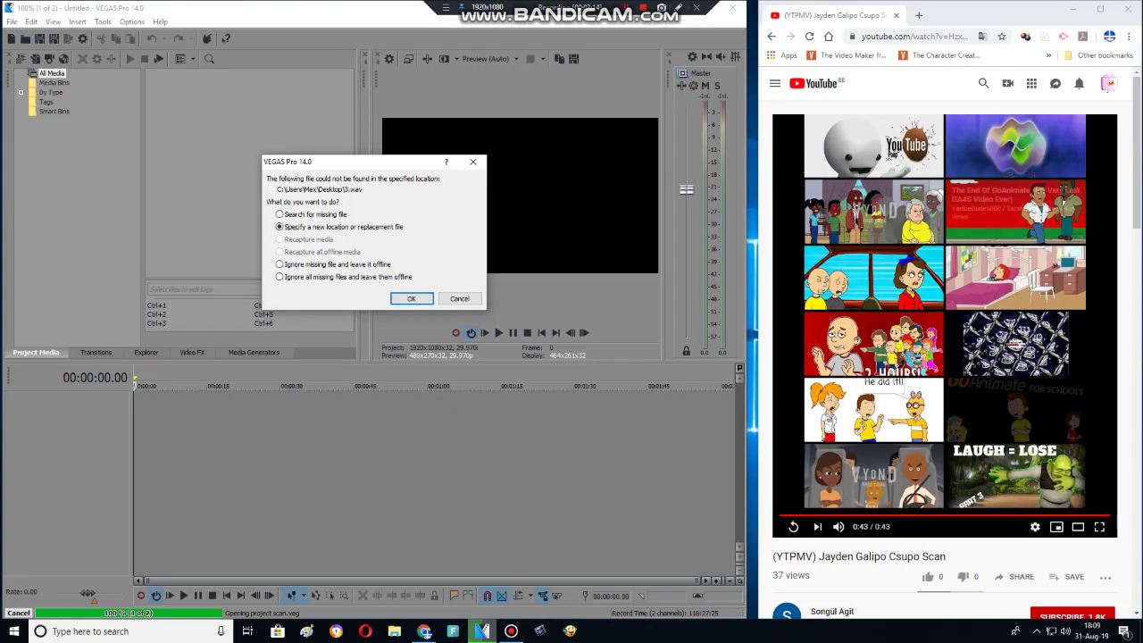
{"action": "key", "text": "Return"}
{"action": "key", "text": "Return"}
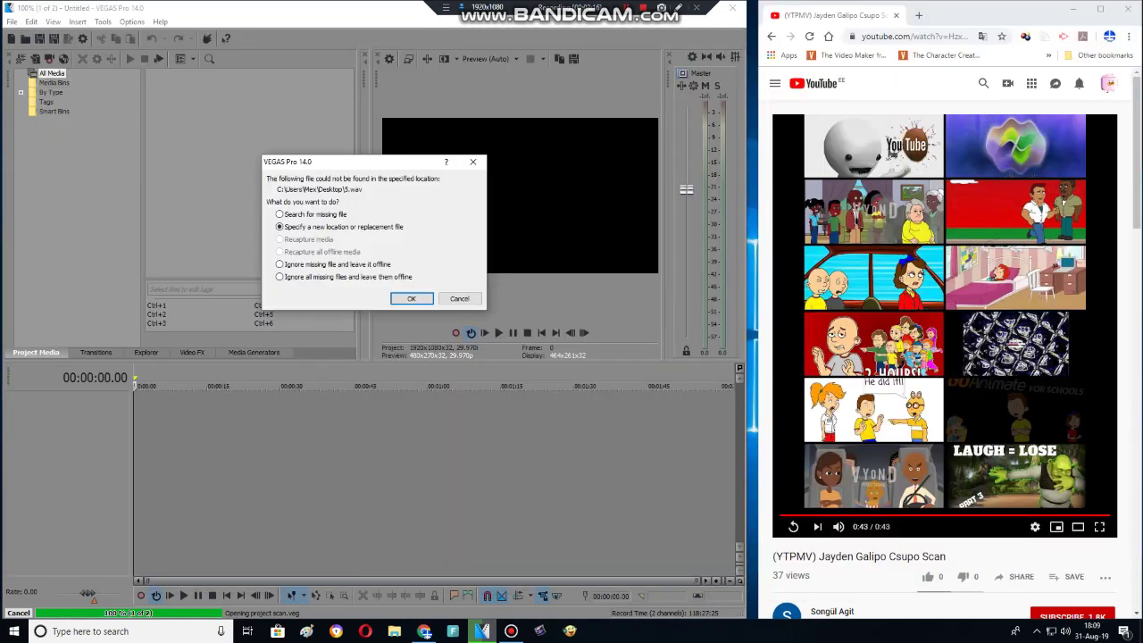
{"action": "key", "text": "Return"}
{"action": "key", "text": "Return"}
{"action": "key", "text": "Return"}
{"action": "key", "text": "Return"}
{"action": "key", "text": "Return"}
{"action": "key", "text": "Return"}
{"action": "key", "text": "Return"}
{"action": "key", "text": "Return"}
{"action": "key", "text": "Return"}
{"action": "key", "text": "Return"}
{"action": "key", "text": "Return"}
{"action": "key", "text": "Return"}
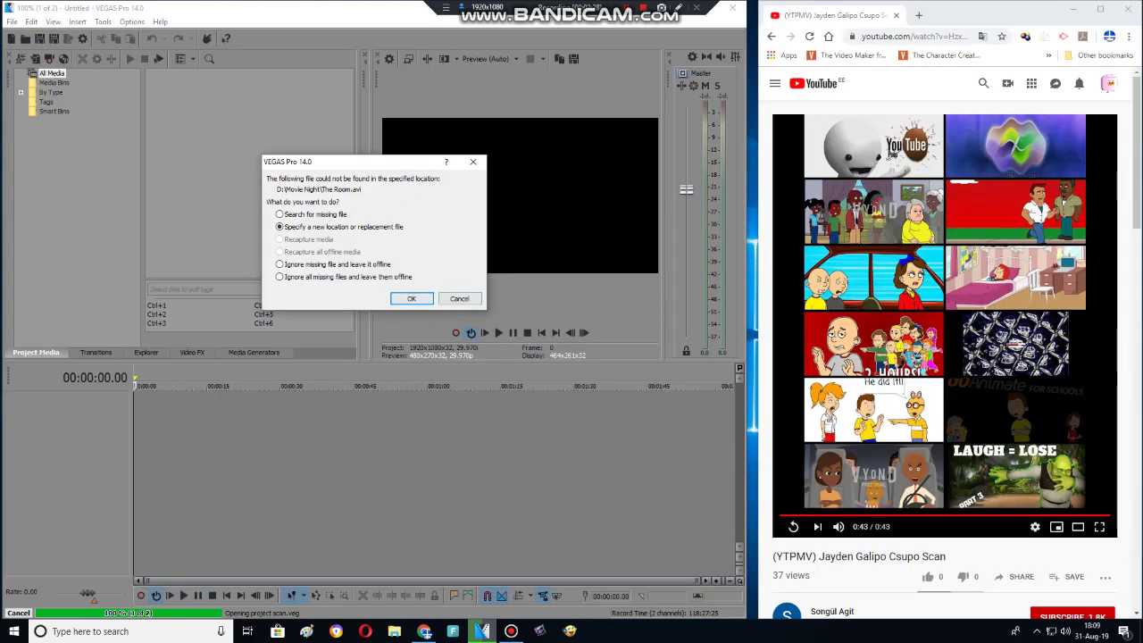
{"action": "key", "text": "Return"}
{"action": "key", "text": "Escape"}
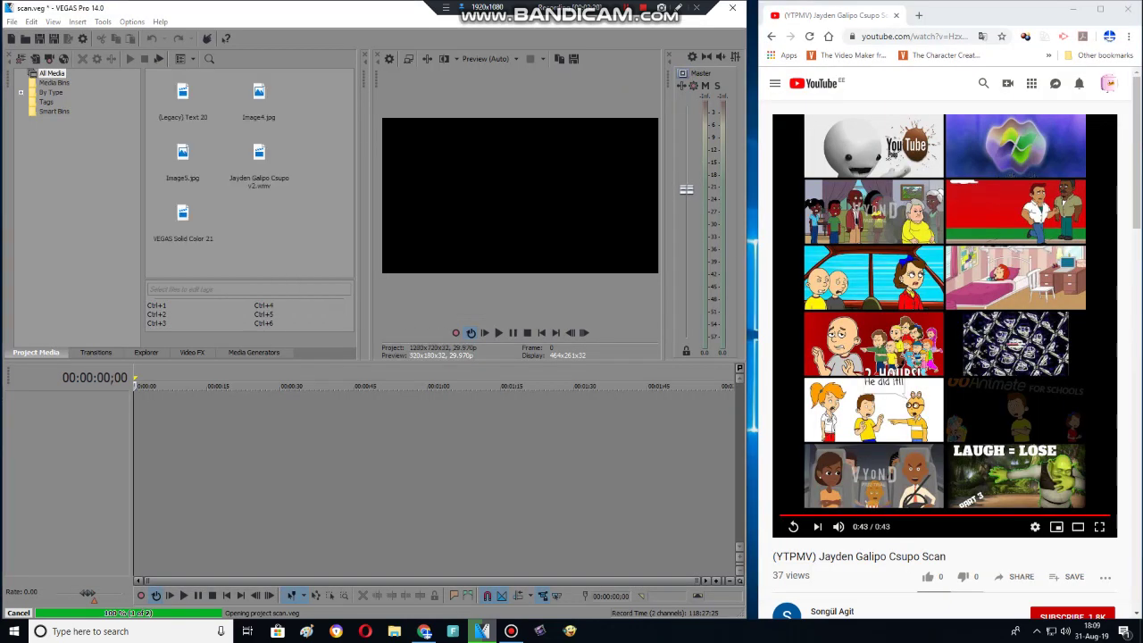
Play through the scan.veg timeline, then open the Render As settings.
{"action": "key", "text": "space"}
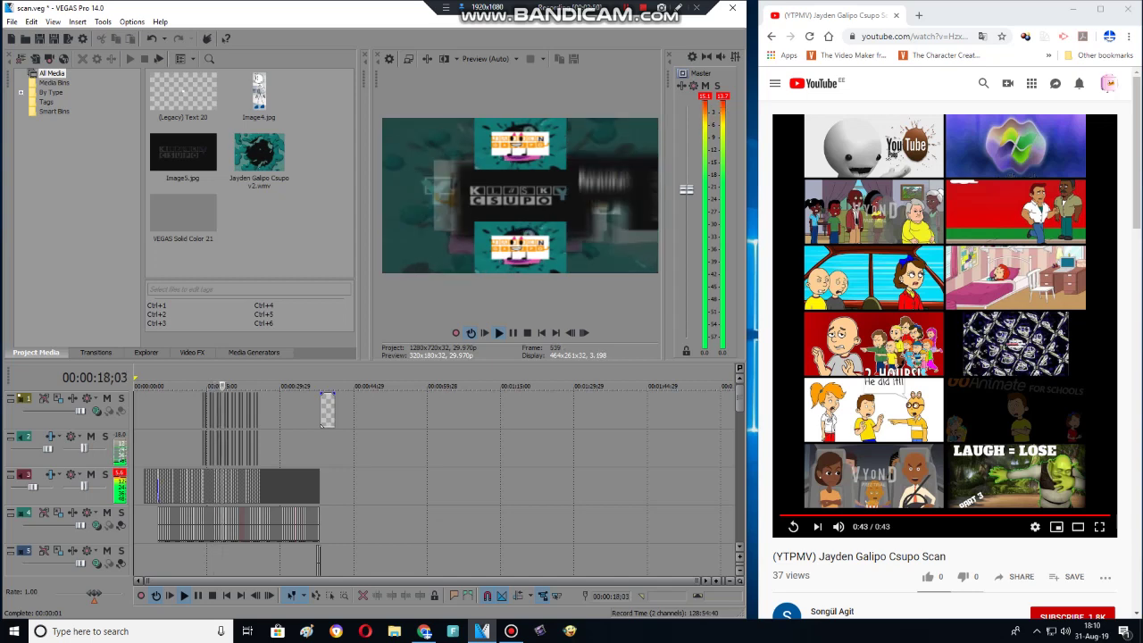
{"action": "key", "text": "space"}
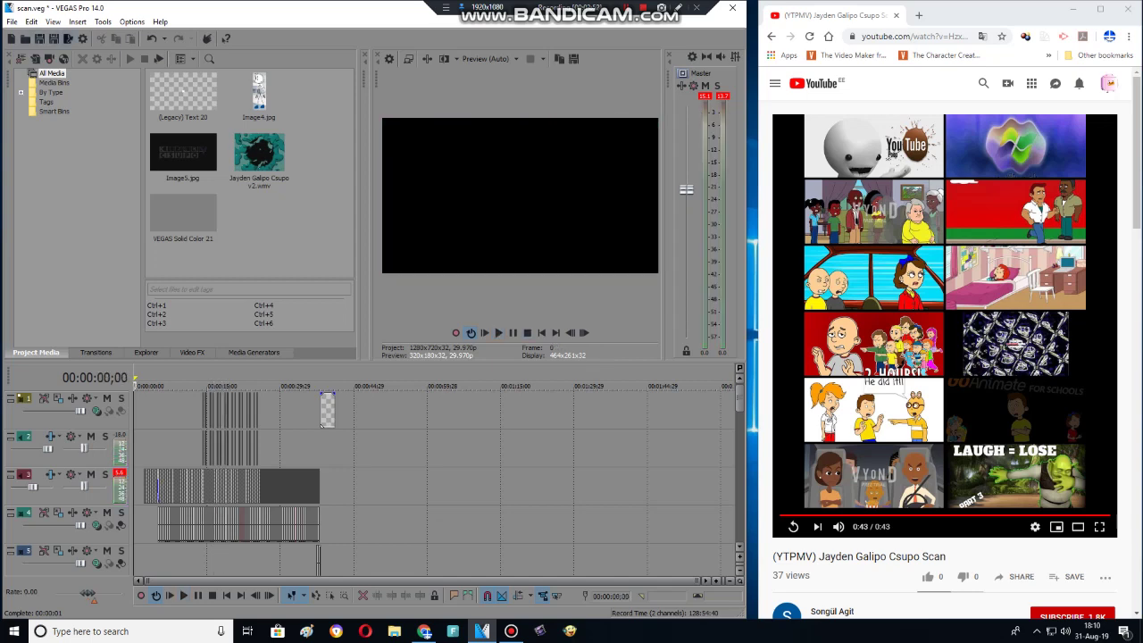
{"action": "left_click", "coordinate": [68, 39]}
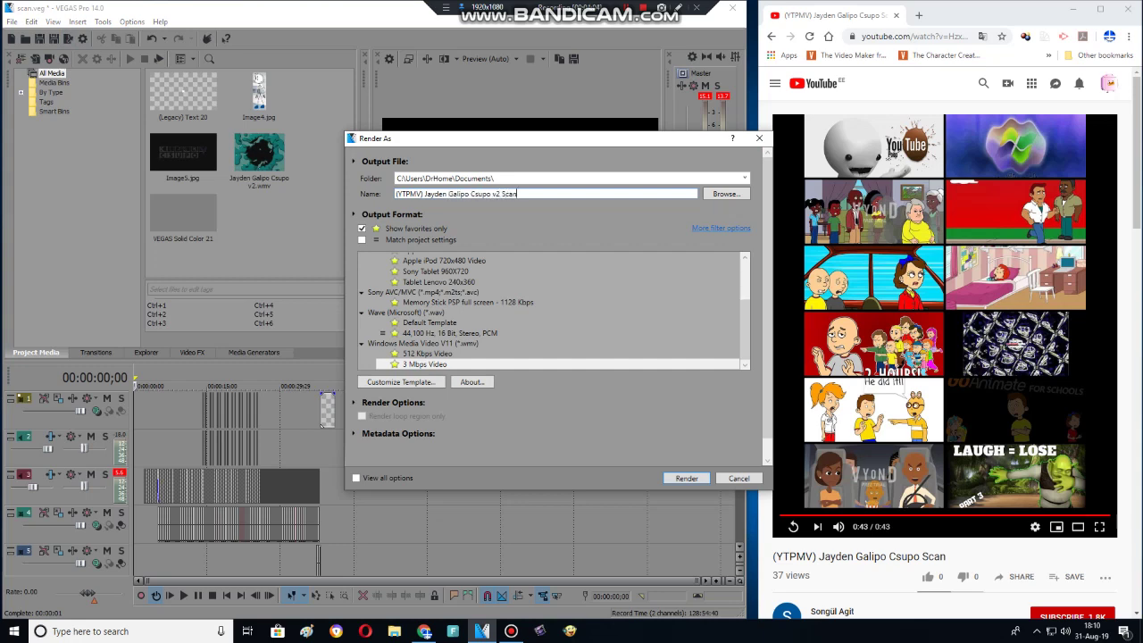
{"action": "scroll", "coordinate": [553, 312], "scroll_direction": "up", "scroll_amount": 2}
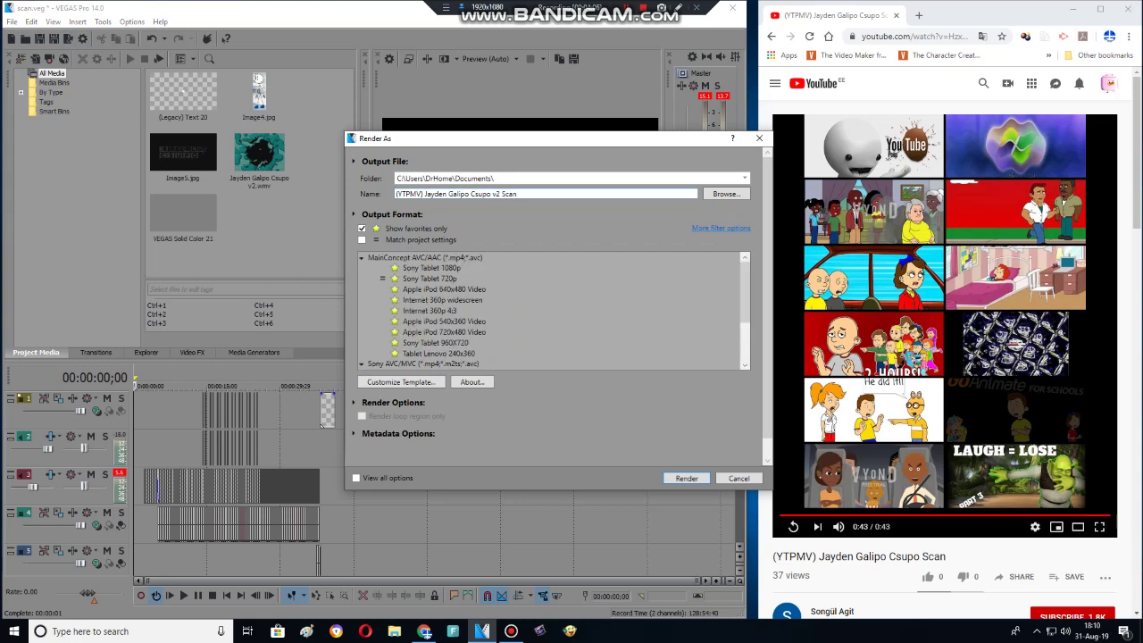
{"action": "left_click", "coordinate": [442, 300]}
{"action": "key", "text": "Return"}
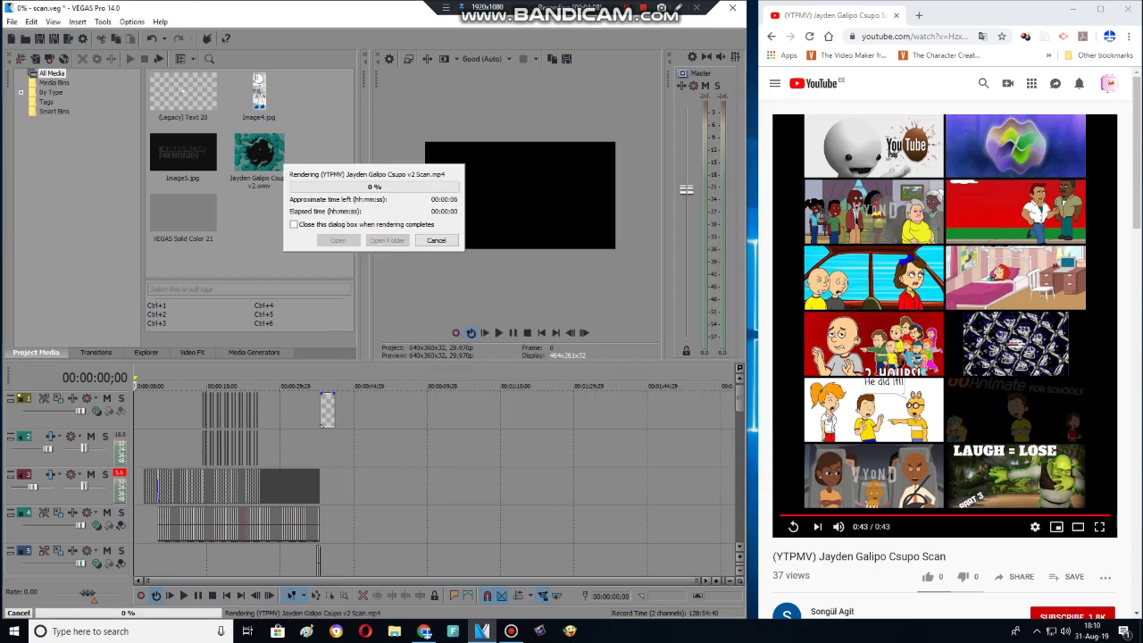